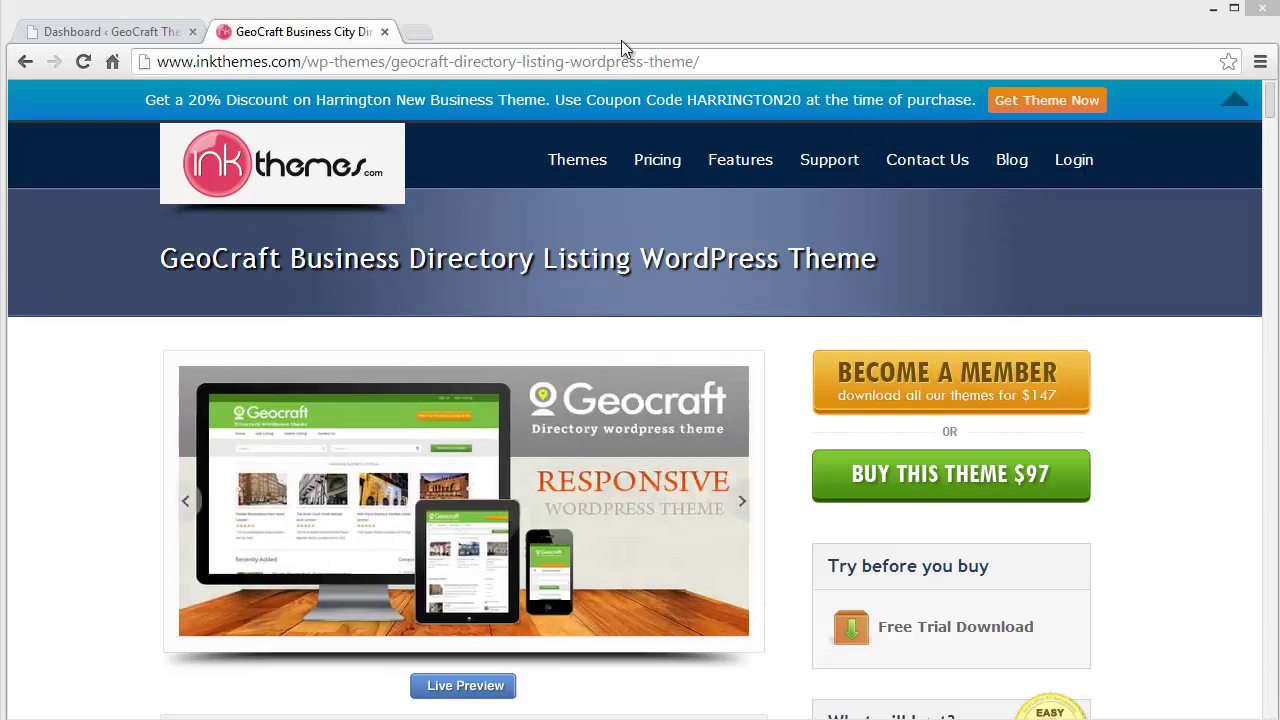
Step: Open the GeoCraft front-end site in a new browser tab from the Dashboard's site-name menu
left_click(128, 33)
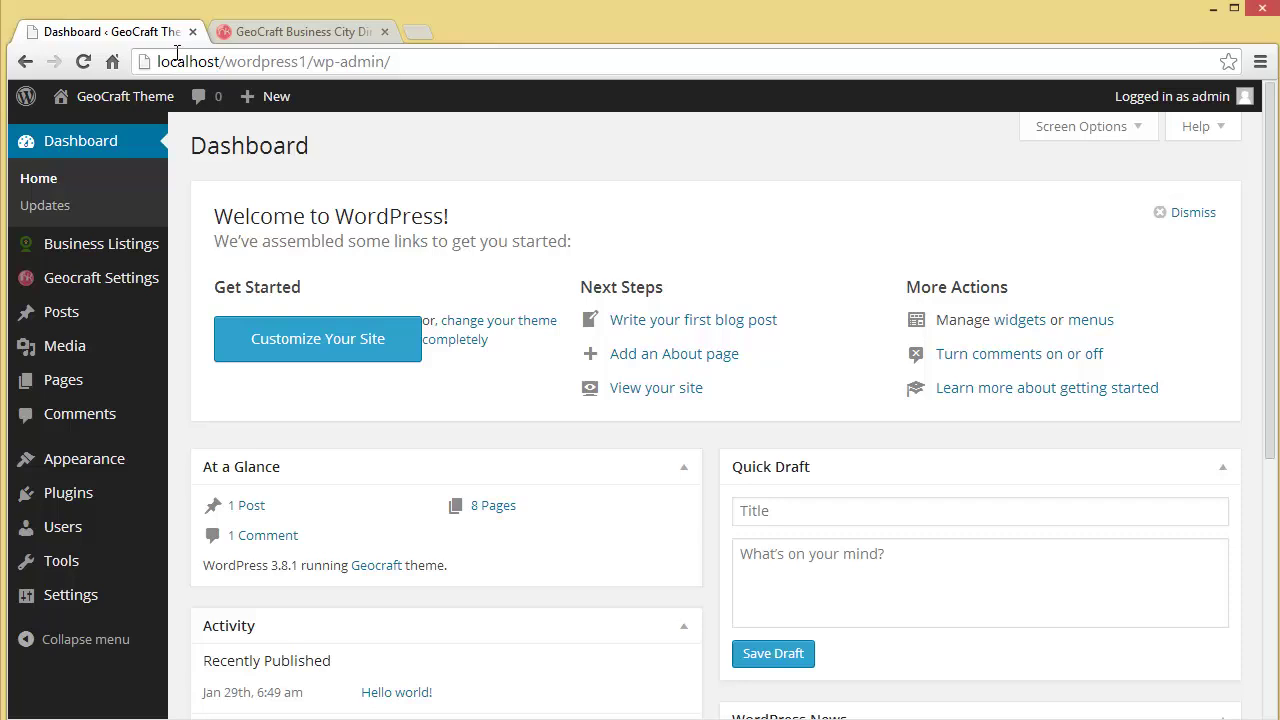
mouse_move(85, 250)
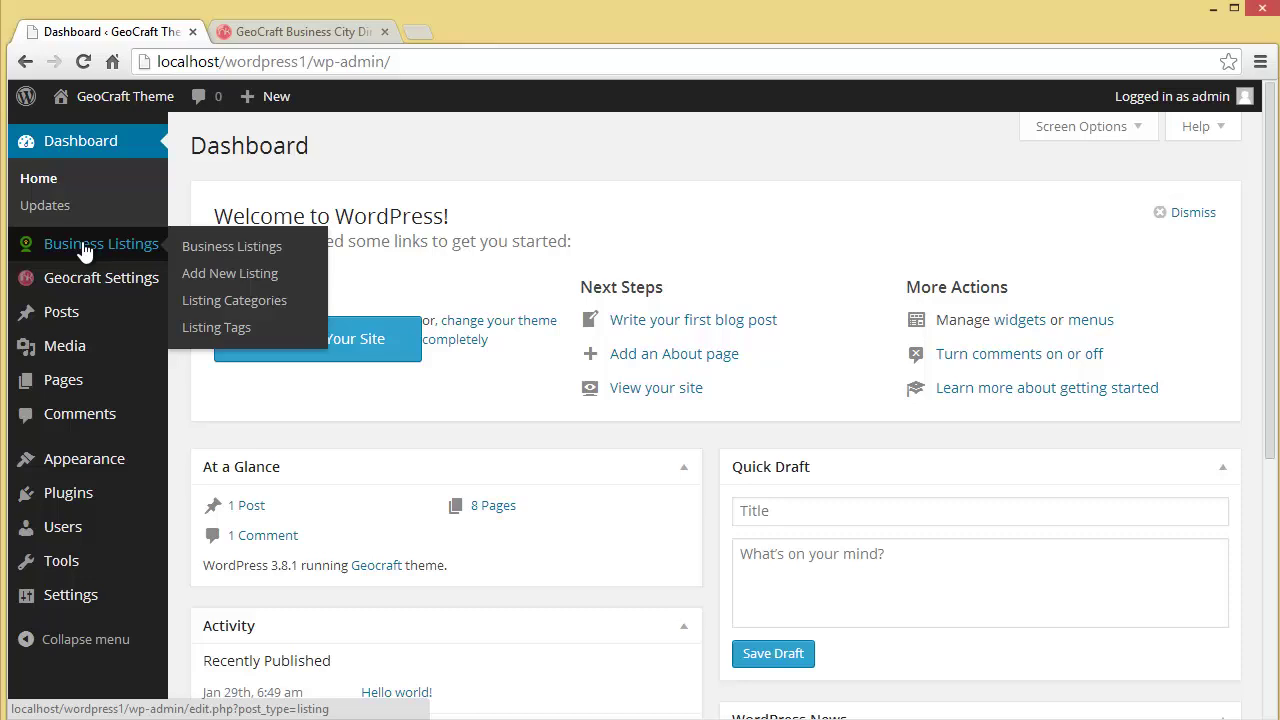
mouse_move(80, 290)
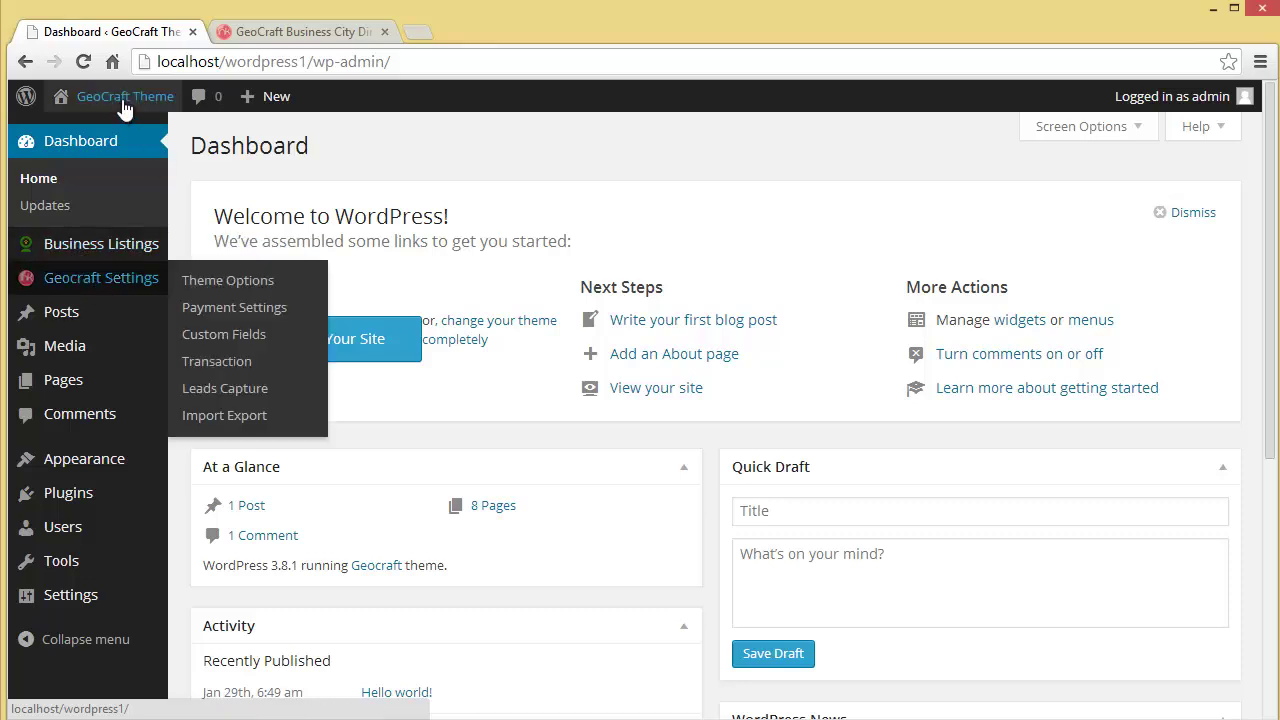
mouse_move(112, 100)
right_click(91, 140)
left_click(140, 144)
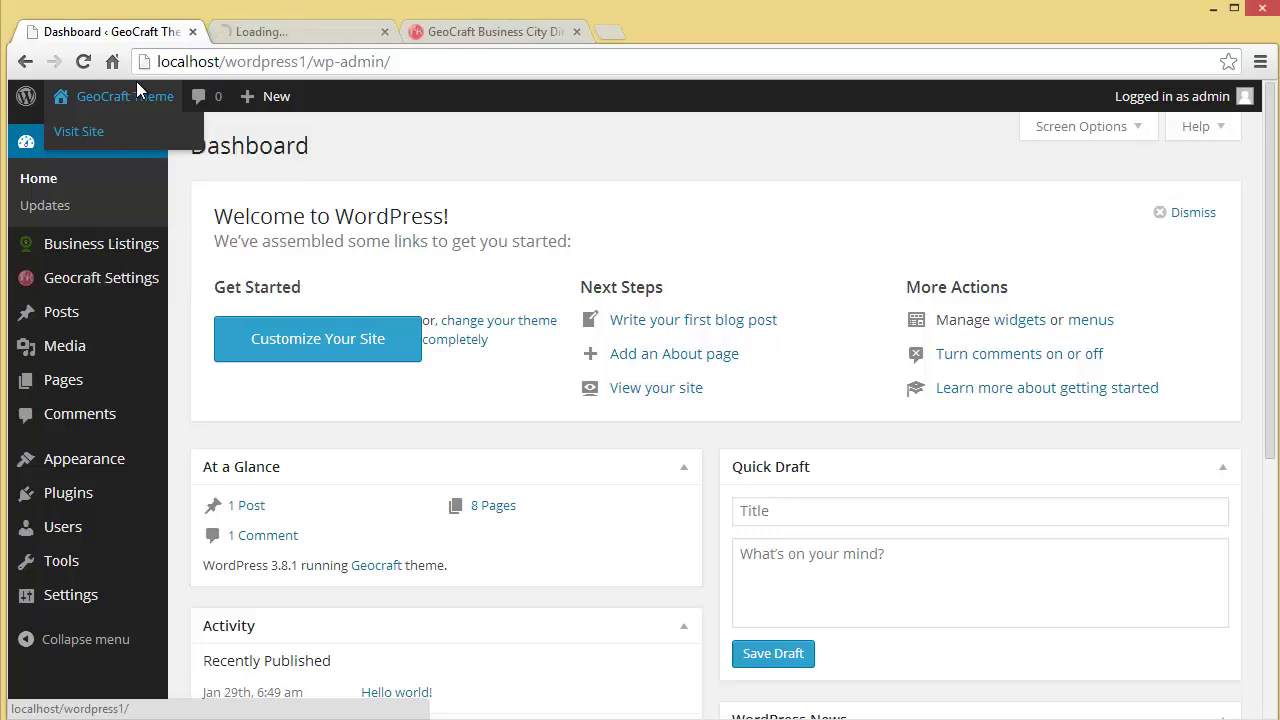
left_click(245, 33)
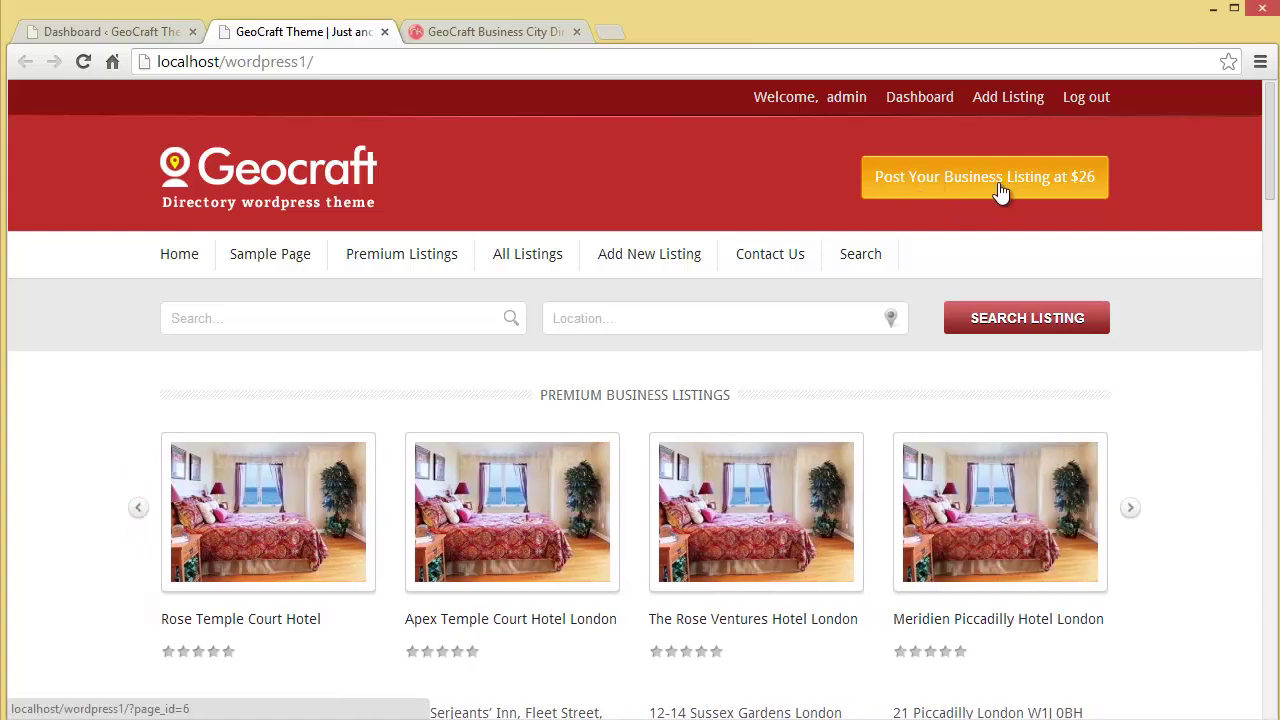
Step: Start a Food & Drinks business listing titled 'Popins Patisserie'
left_click(998, 182)
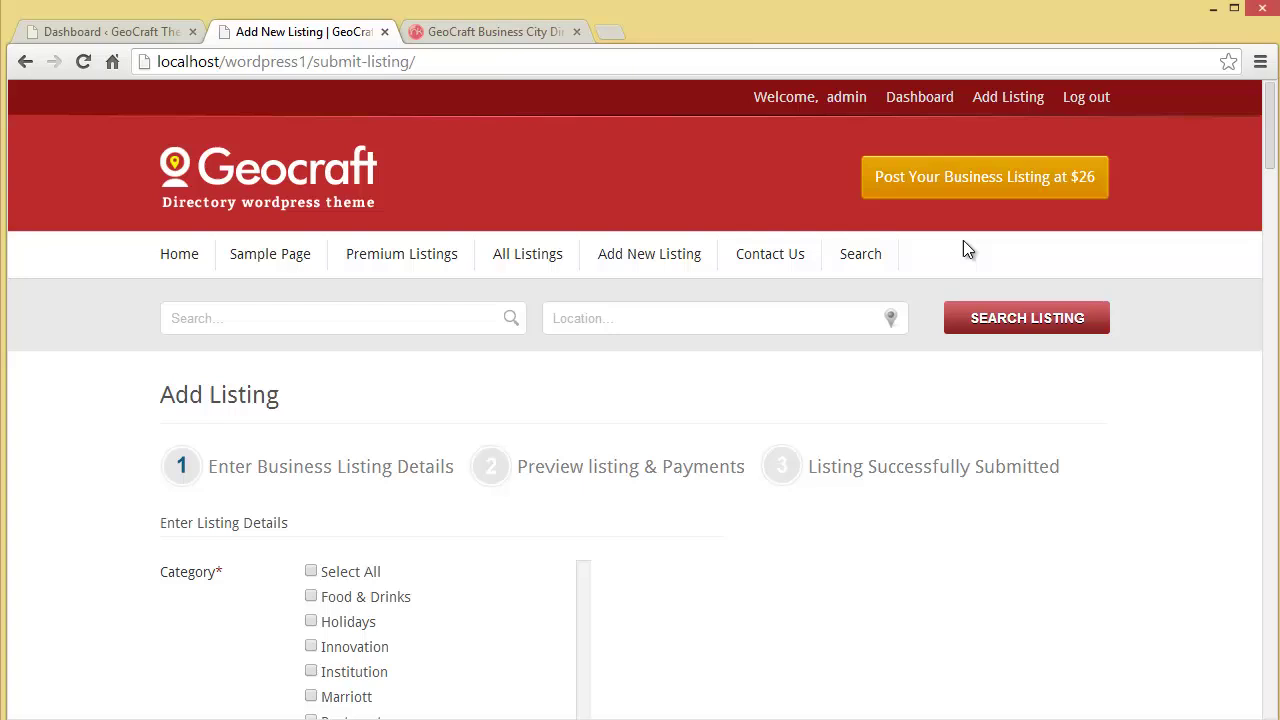
left_click_drag(1271, 163, 1271, 195)
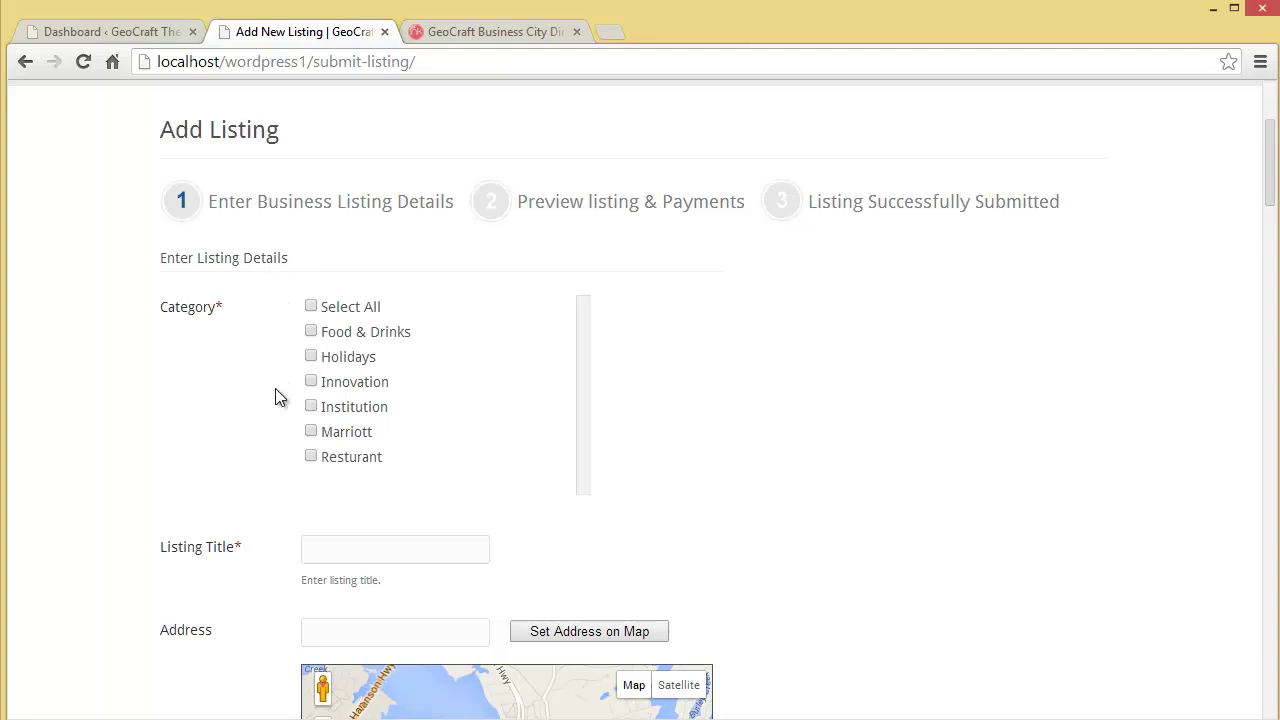
left_click(313, 335)
left_click_drag(1271, 194, 1271, 229)
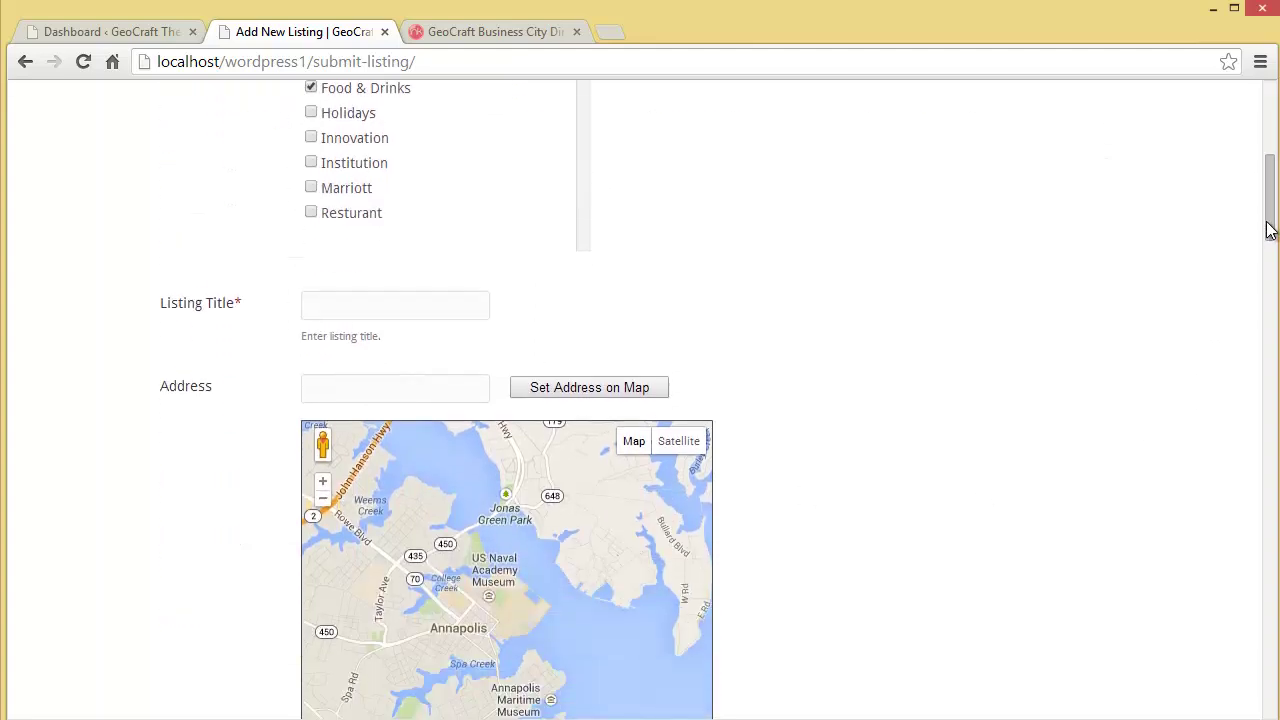
left_click(378, 316)
type("Popins Pati")
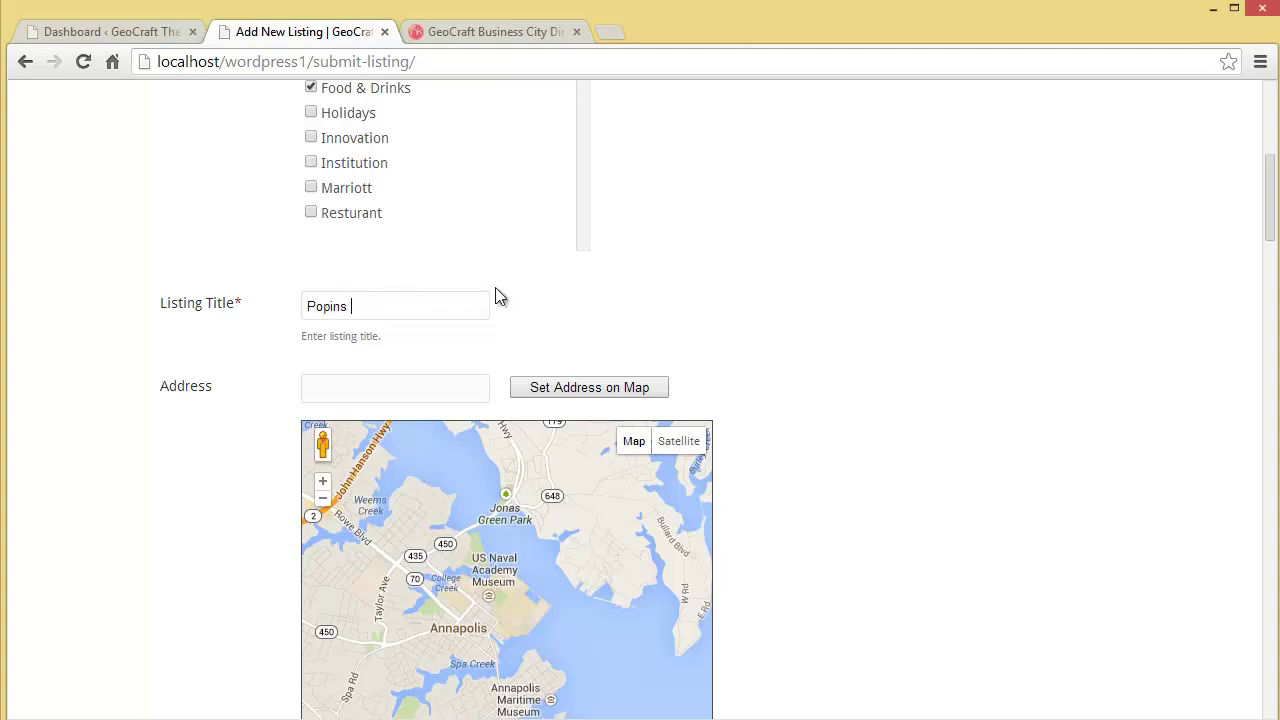
type("sserie")
Step: Paste the business address and pin it on the map
scroll(640, 320, "down", 3)
left_click(405, 250)
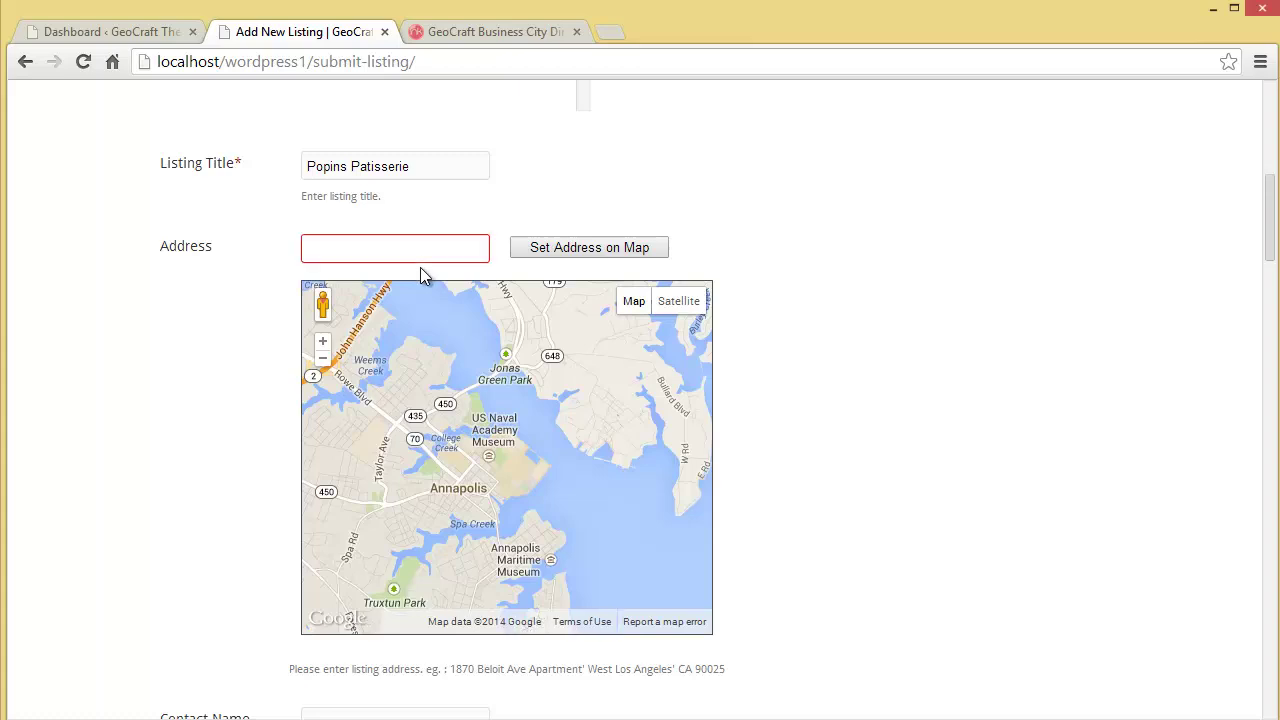
key("ctrl+v")
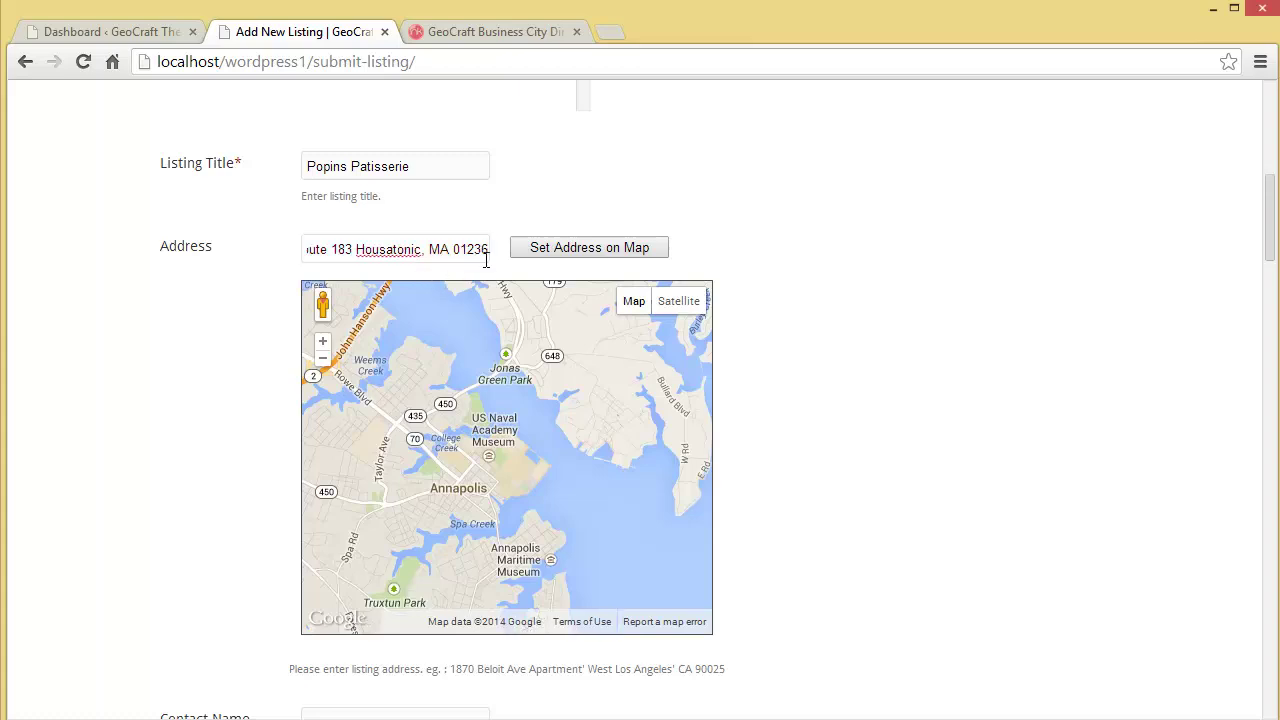
left_click(557, 249)
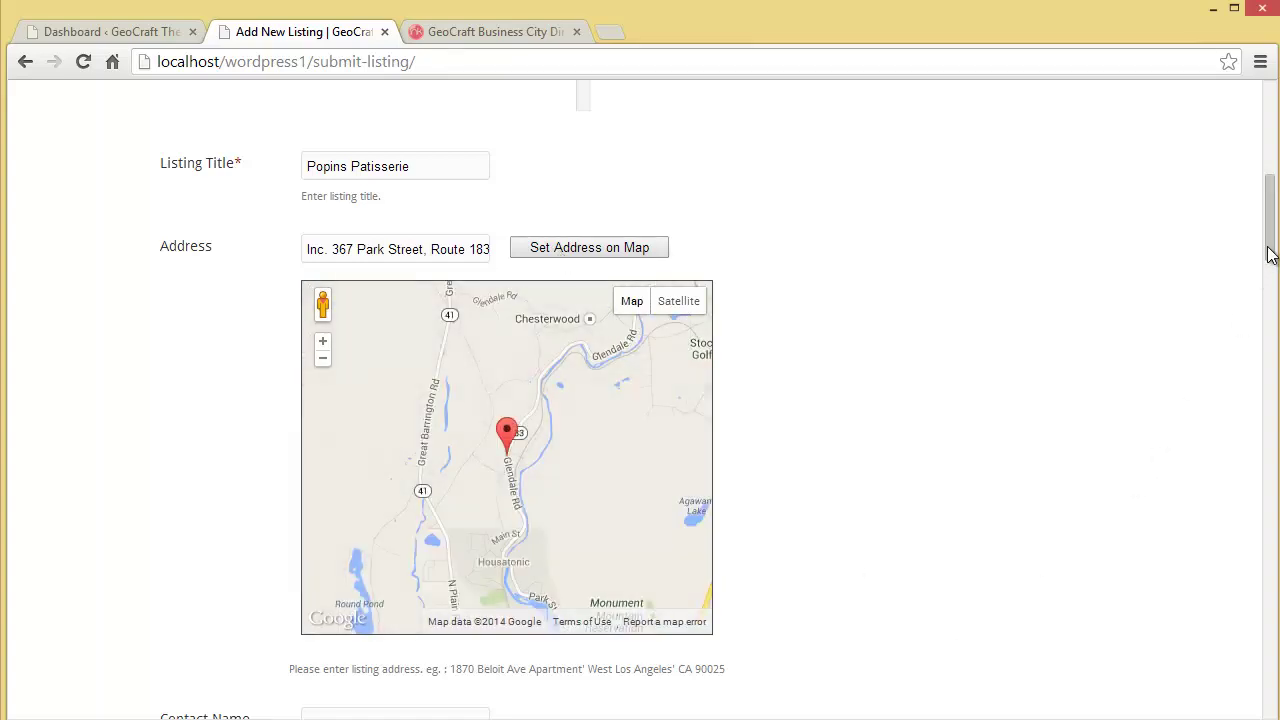
left_click_drag(1269, 251, 1272, 300)
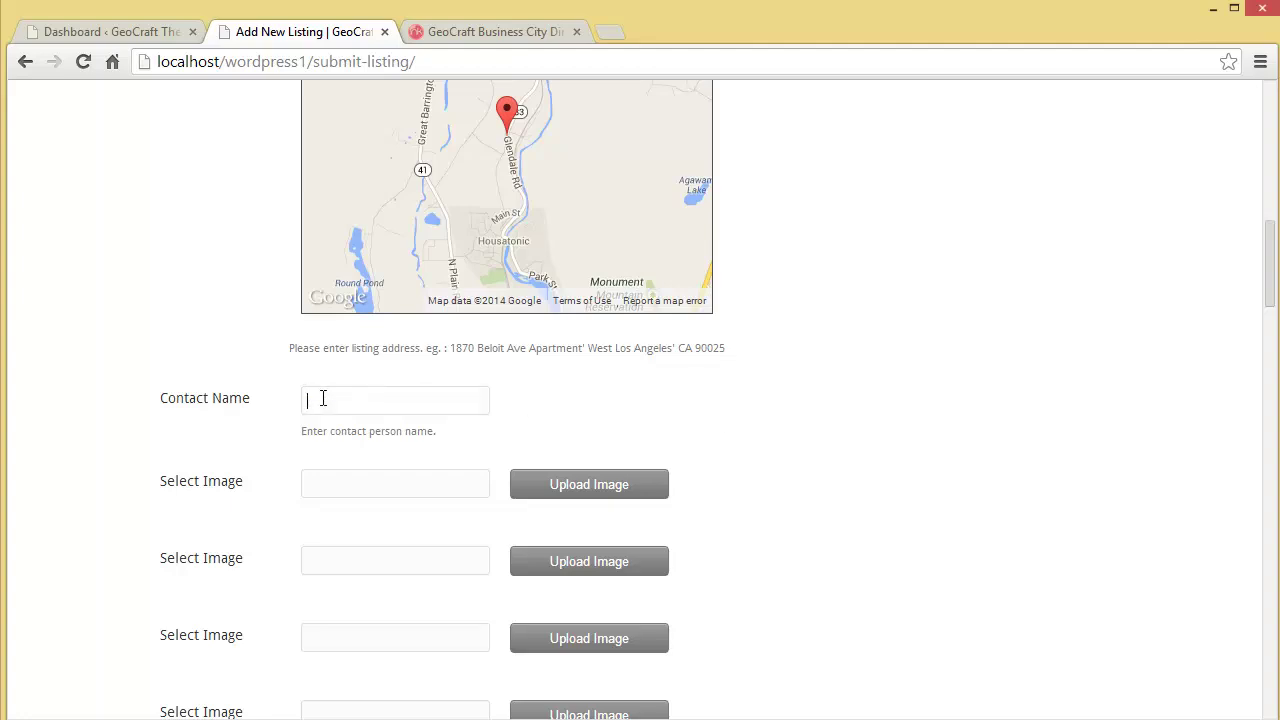
Step: Enter the contact's name and upload the chocolate image
type("cob")
left_click(574, 489)
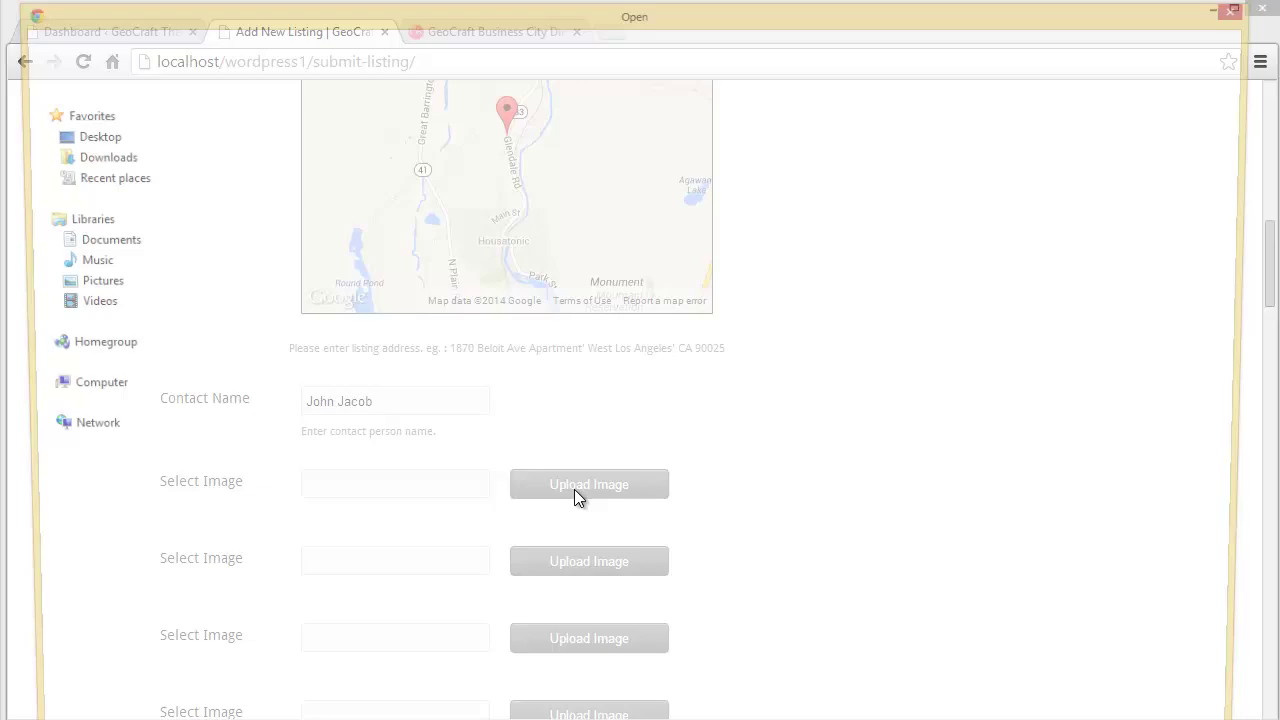
double_click(575, 490)
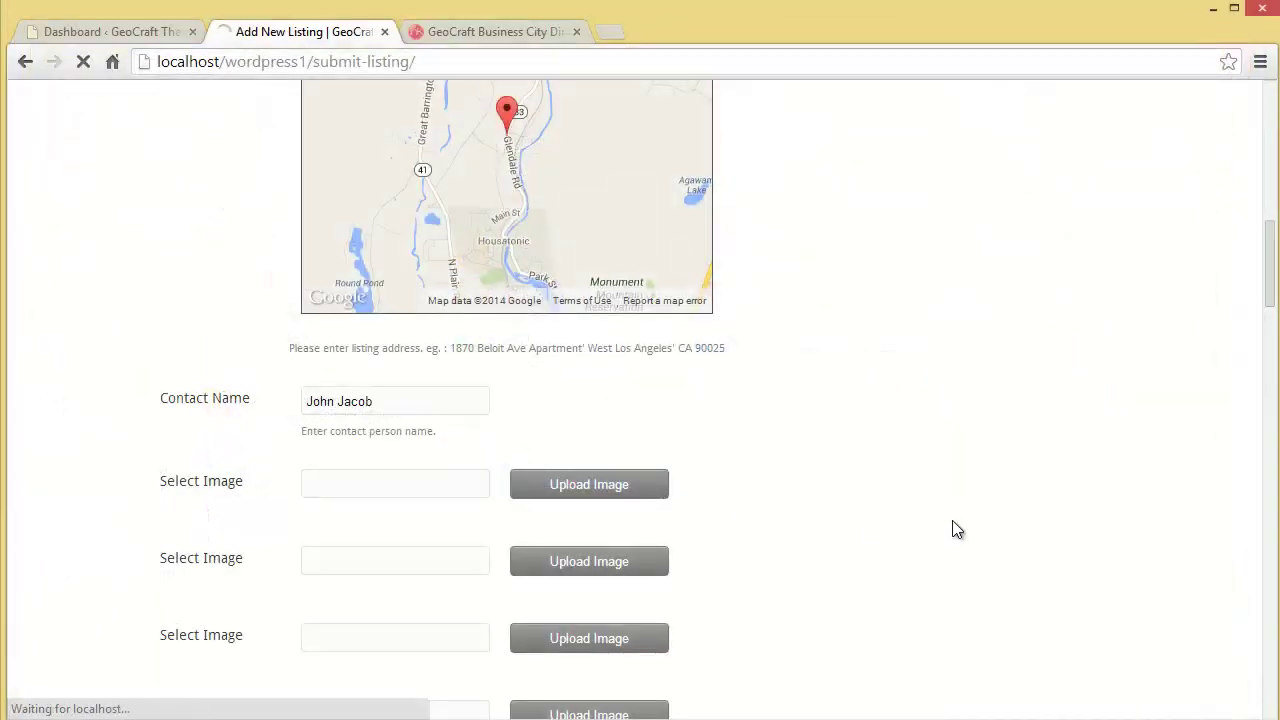
Step: Paste the two-paragraph bread passage into Listing Description
scroll(933, 518, "down", 8)
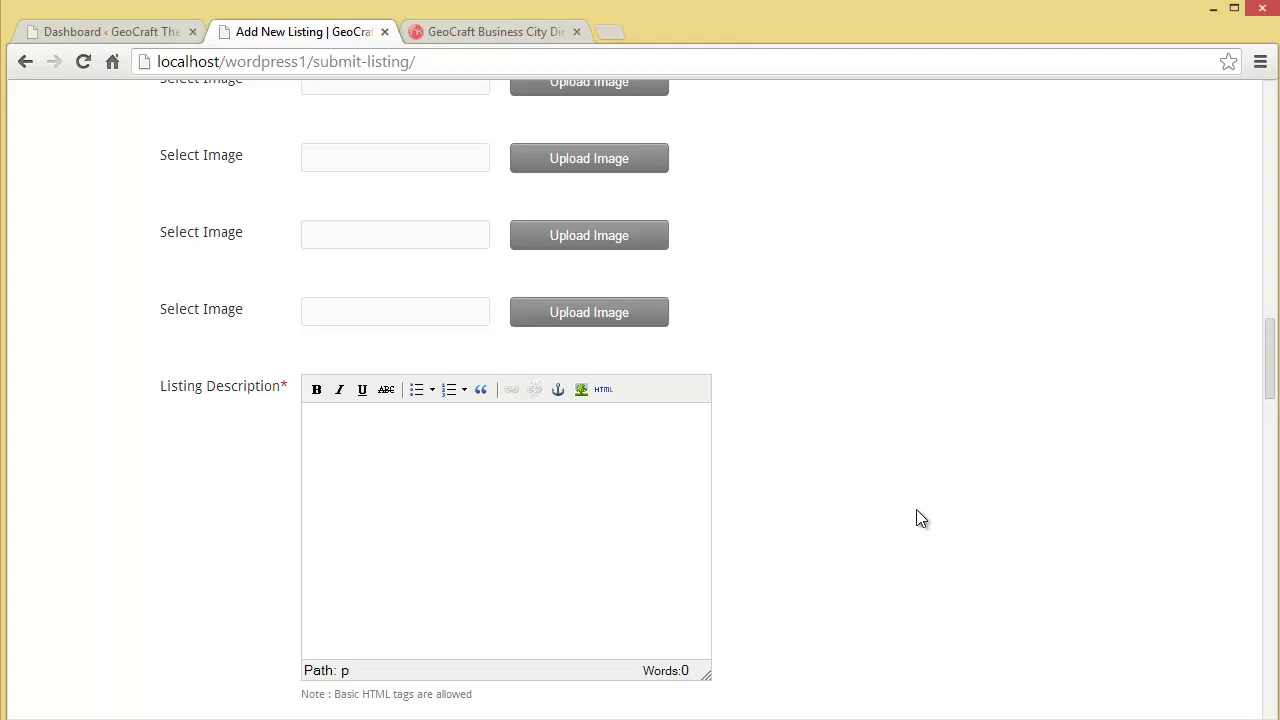
left_click(498, 539)
type("You need enough water, in the pot, you need enough fire and you need enough time. Water, fire and time. If you miss any of those three, the cooking or the gelling won't take place. So, with bread, it's a thought-out food, where first the grain has been chewed for you by the grinding stone. Then you have fermentation, to break the food down. Basically, bacteria eat, and while they eat they release gas. That gas is then trapped in this web of protein or gluten, which makes that expand. And then when you put it in the oven, the heat makes it set. And, that's where the most important ingredient is – to have enough water to allow the starch to gel. Your piece of bread is cooked in the oven in its shell, in its self-contained pot. The water evaporates, the starches gel, it cooks, and then when you take it out it actually keeps well. So all in all, bread is a very well thought out way of processing food.")
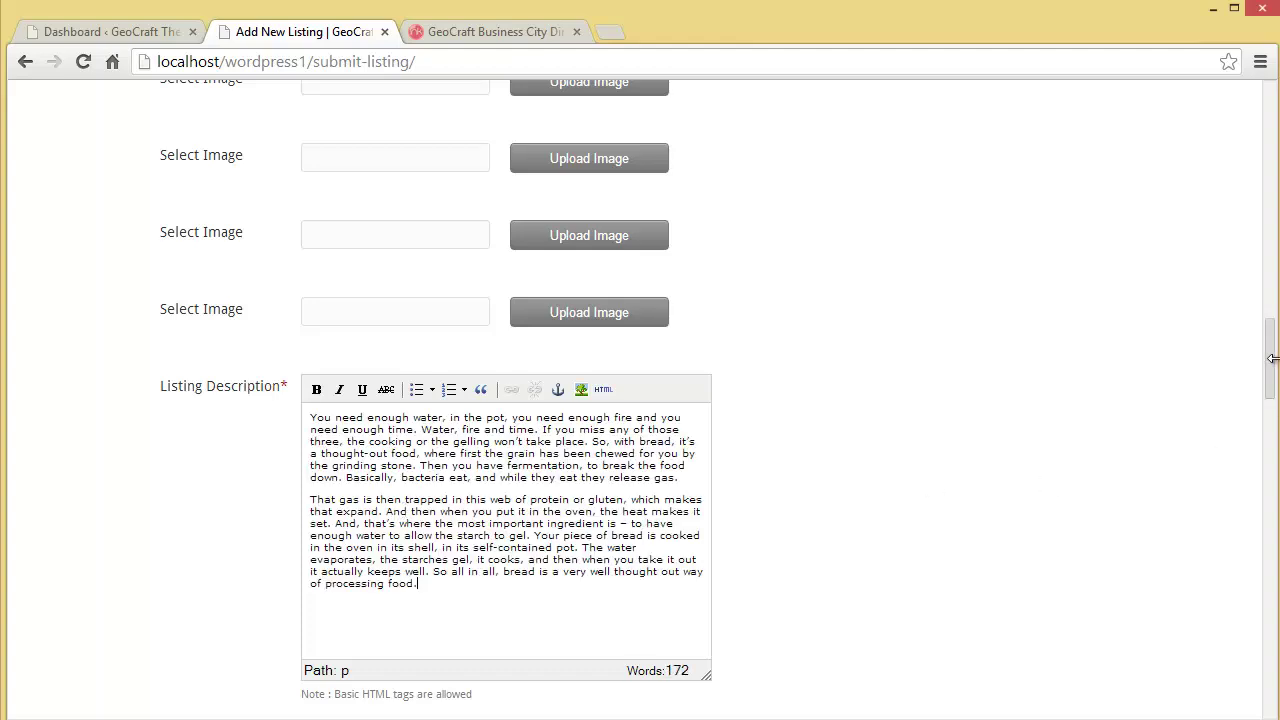
Step: Set opening hours to '9.00am to 11.00pm' and paste in the phone number
left_click_drag(1272, 372, 1270, 437)
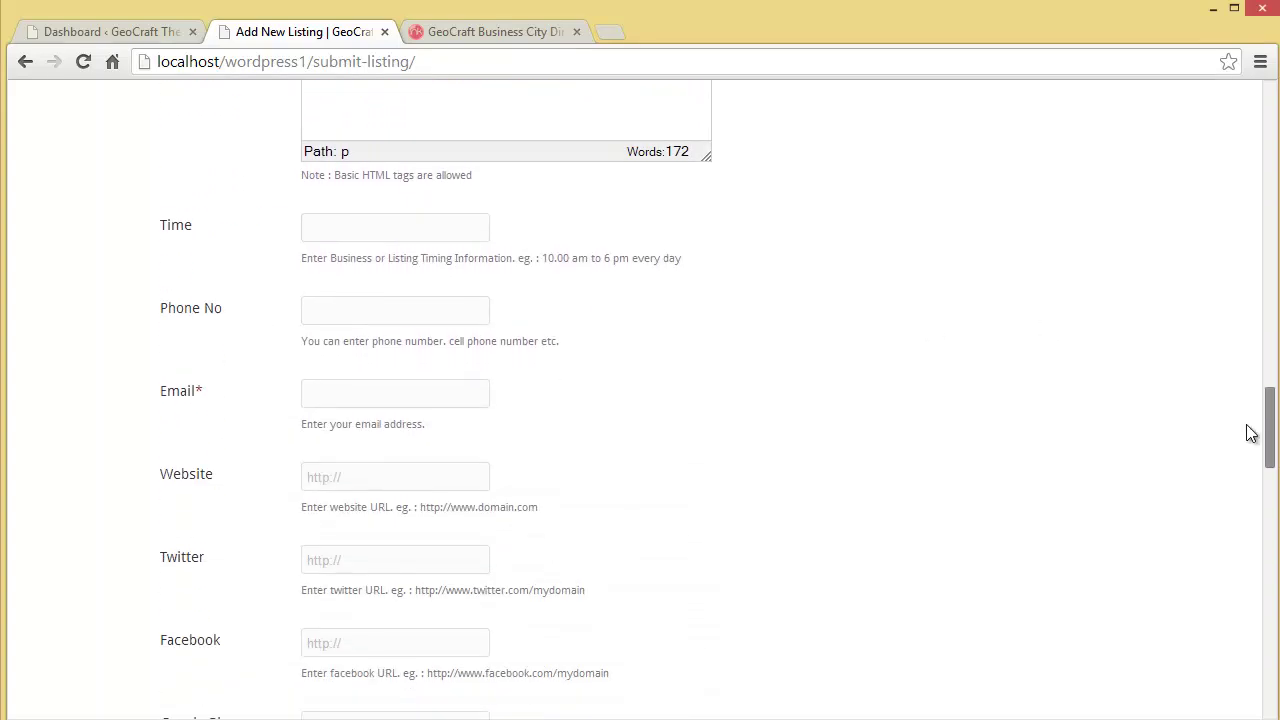
left_click(329, 226)
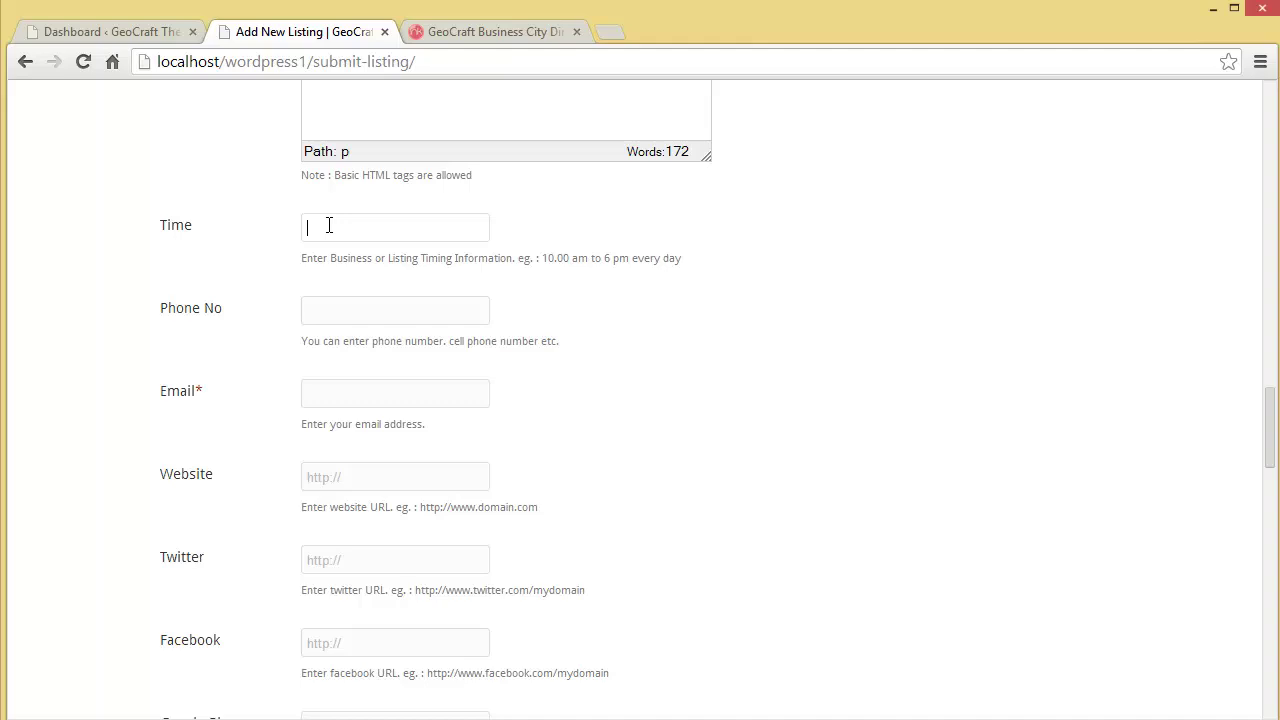
type("9.00am to 11.00pm")
left_click(352, 315)
key("ctrl+v")
left_click(368, 395)
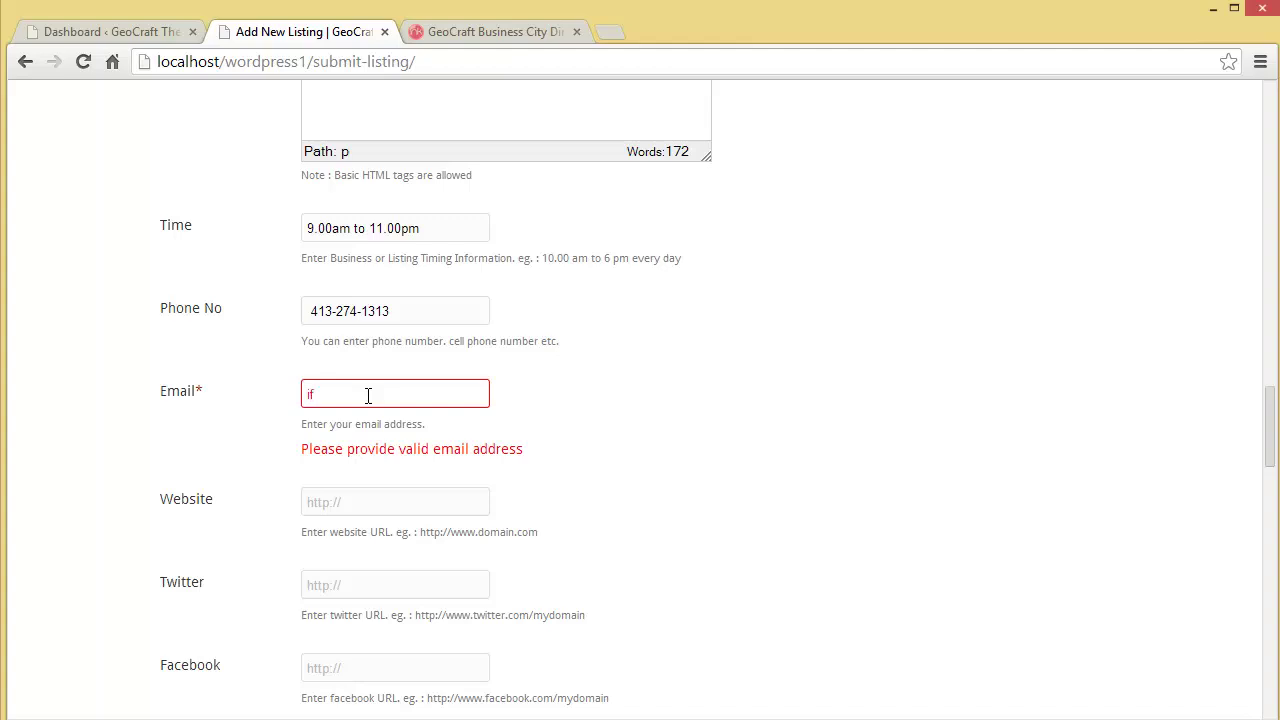
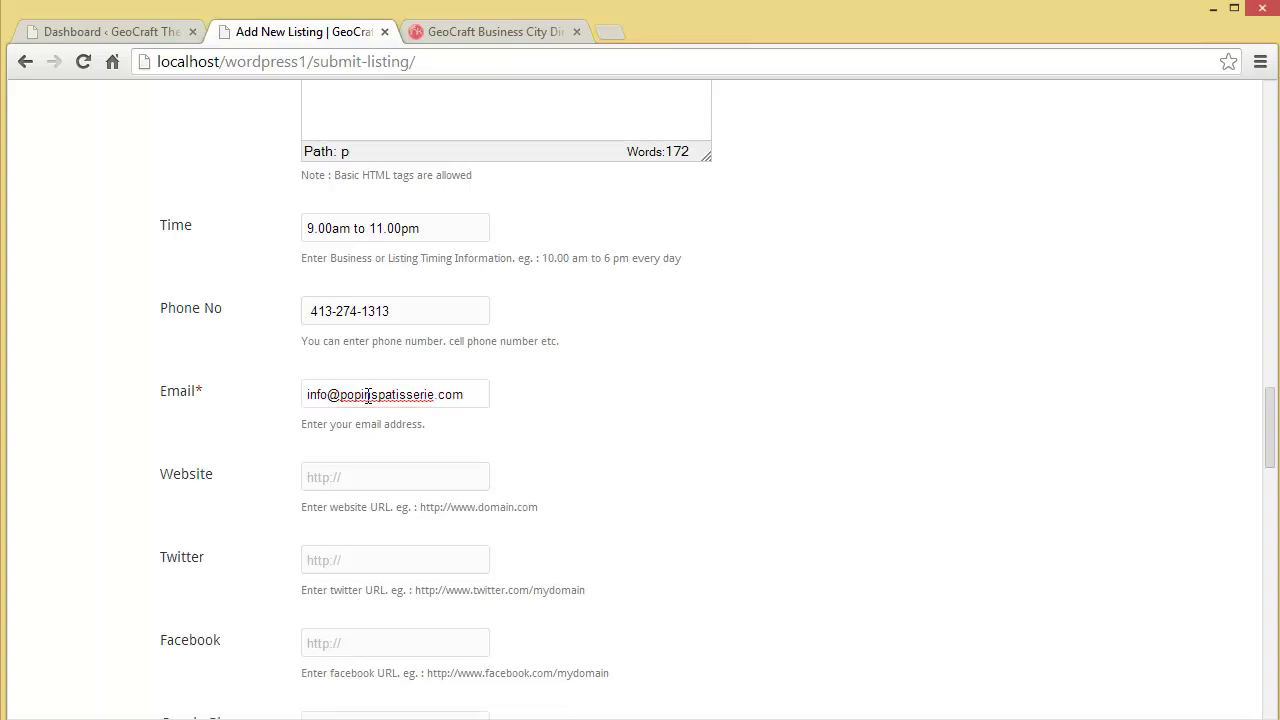
left_click(394, 480)
type("http://www.popinspatiss")
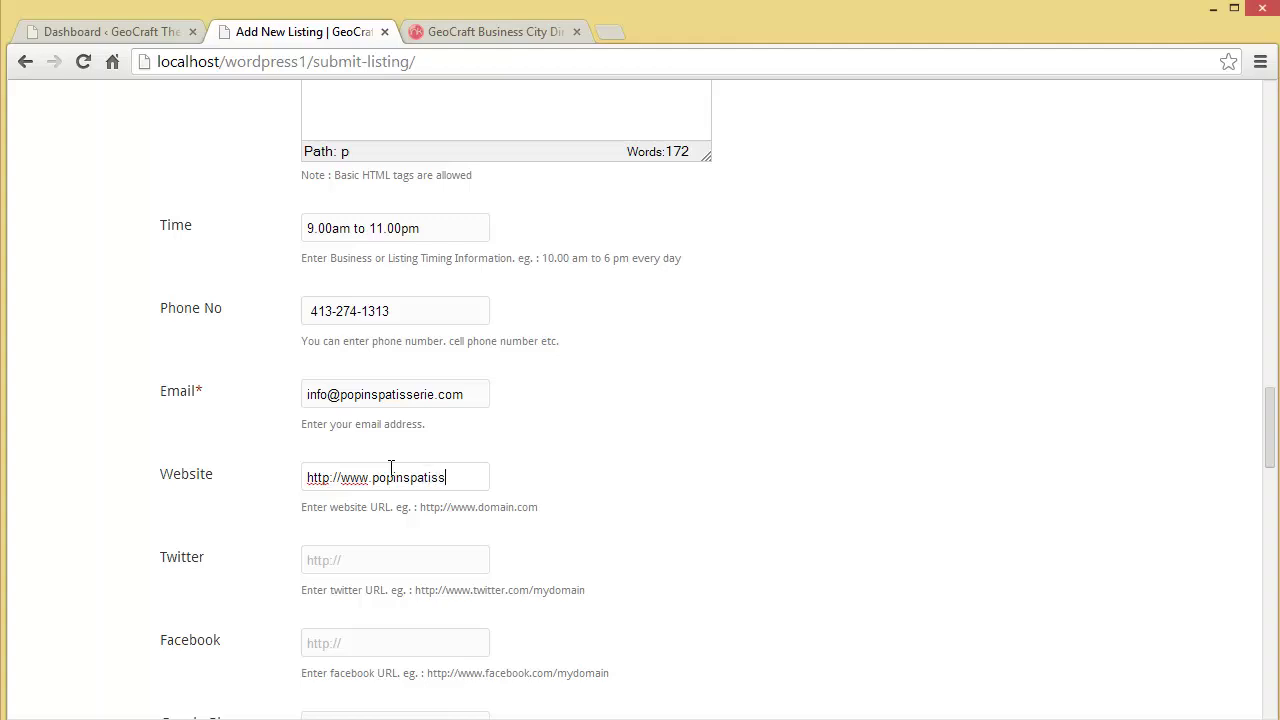
type("erie.com")
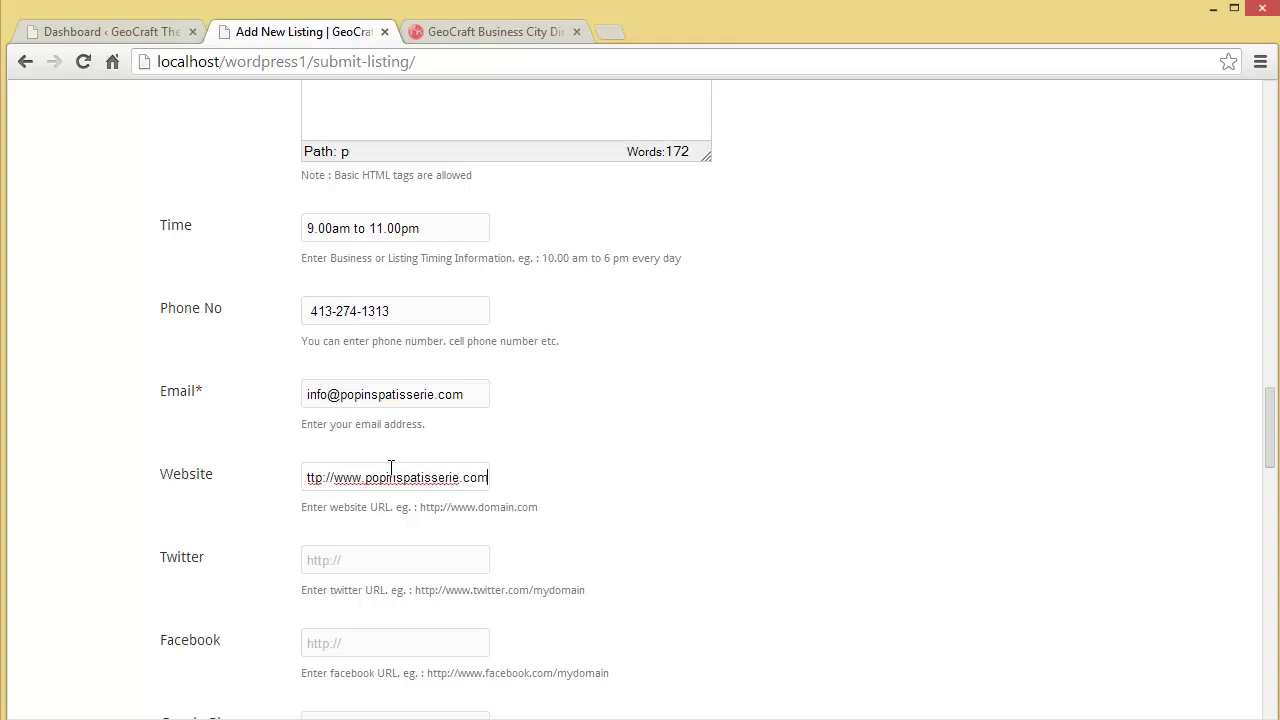
left_click(390, 560)
left_click_drag(1268, 425, 1268, 450)
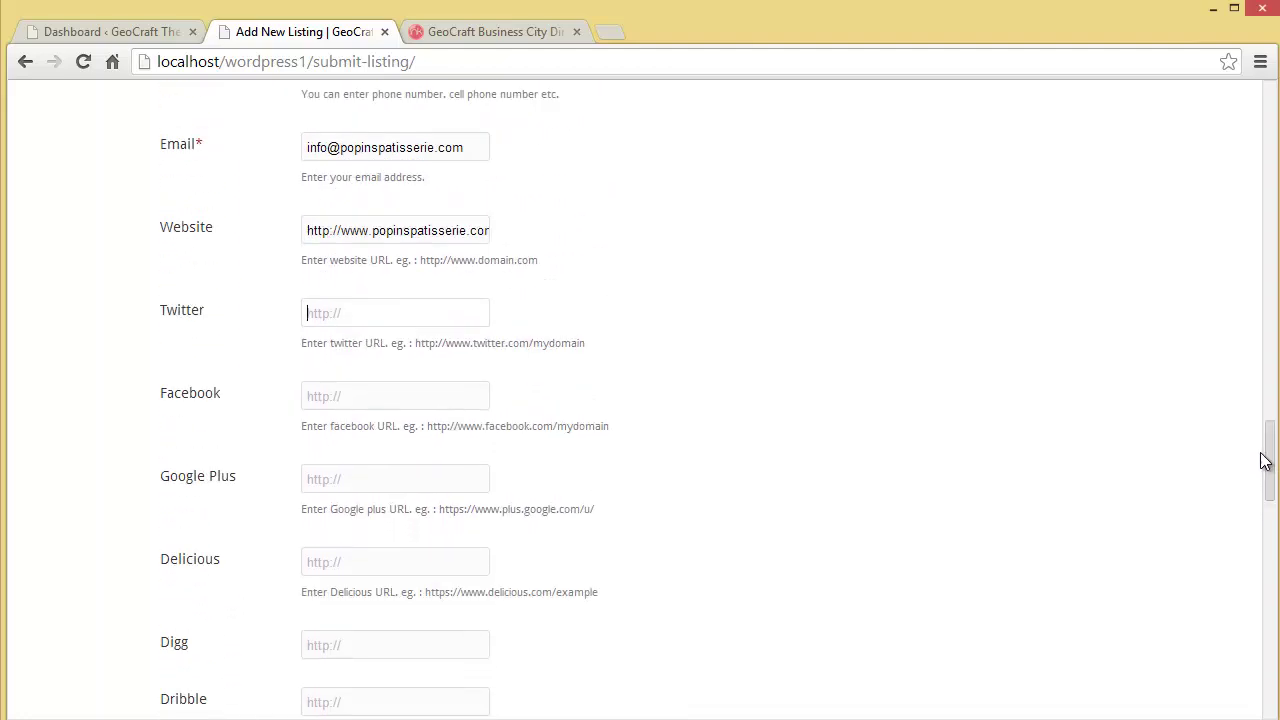
Step: Paste the patisserie's Twitter, Facebook and Google Plus page URLs into their fields
left_click(357, 308)
type("http://www.twitter.com/popinspatisserie")
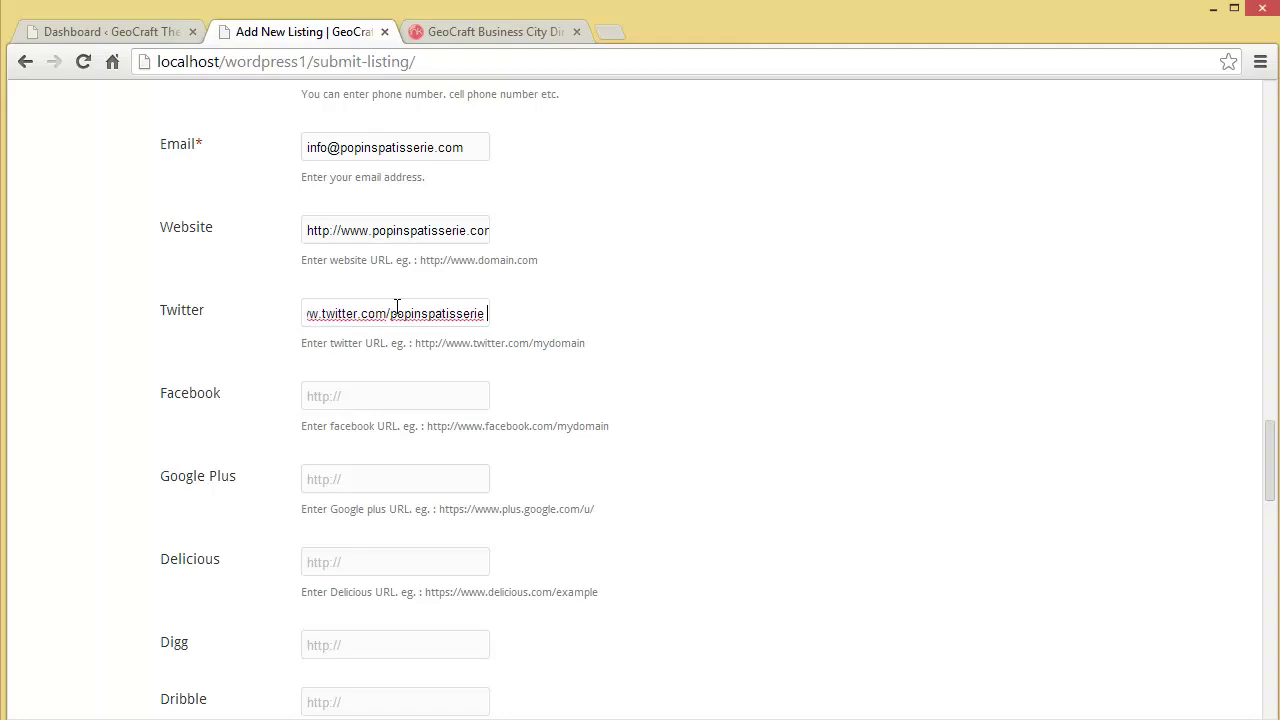
left_click(350, 398)
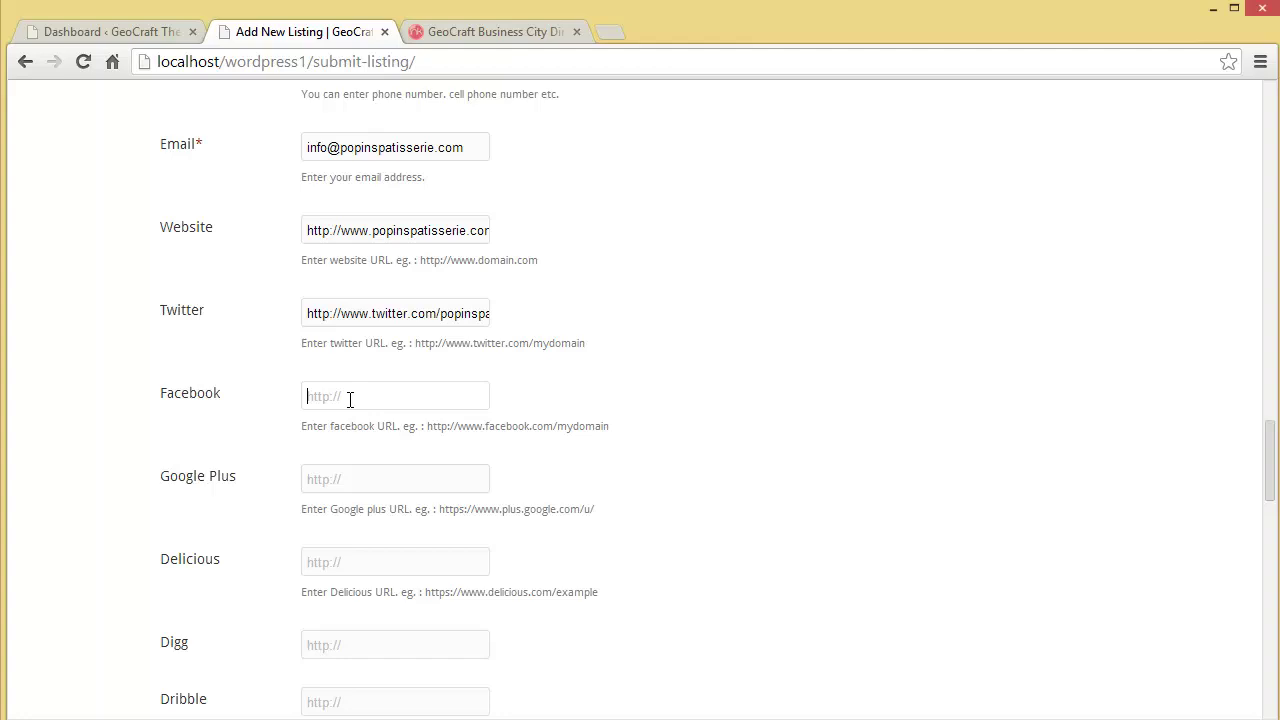
type("http://www.facebook.com/poppatisserie")
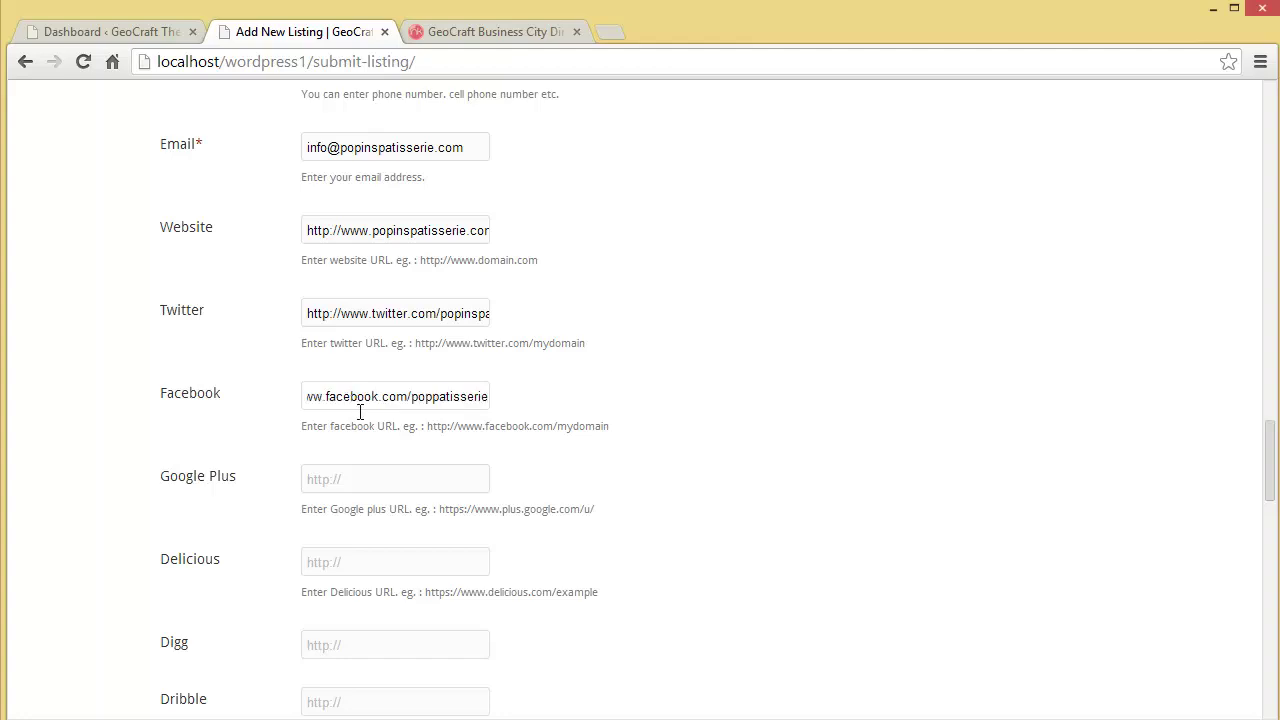
left_click(360, 487)
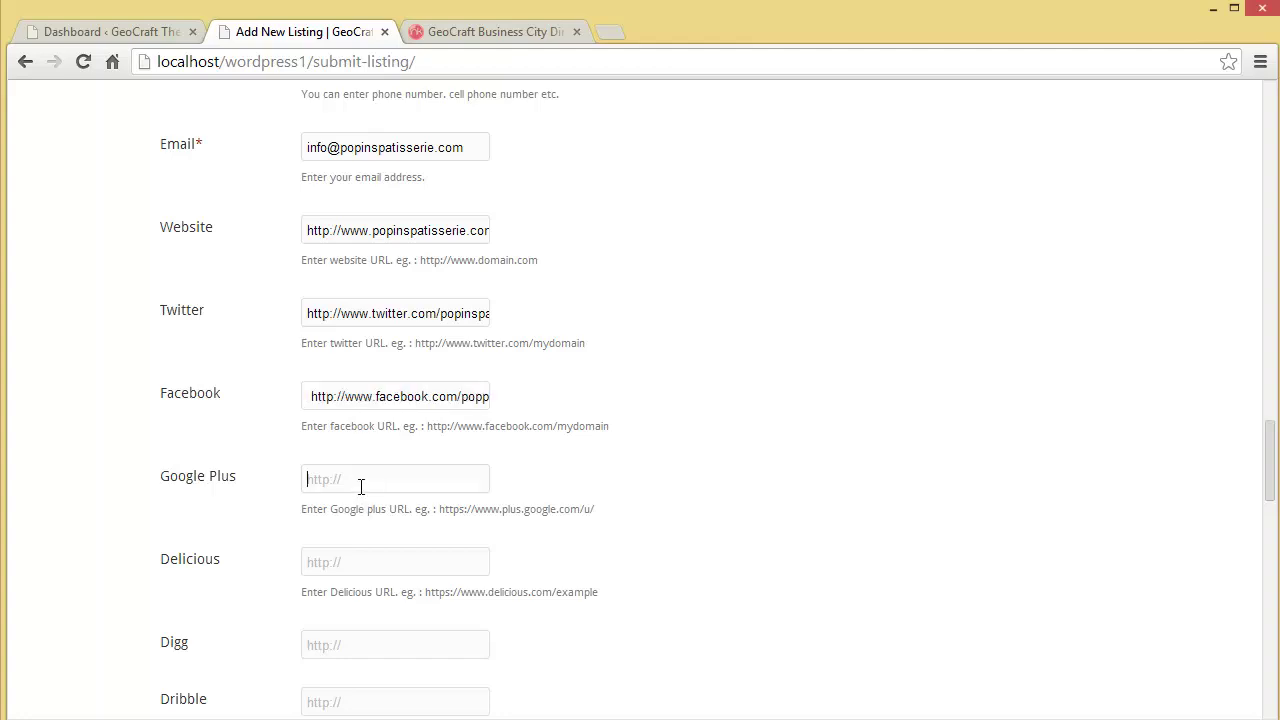
type("http://plus.google.com/popinspatisserie")
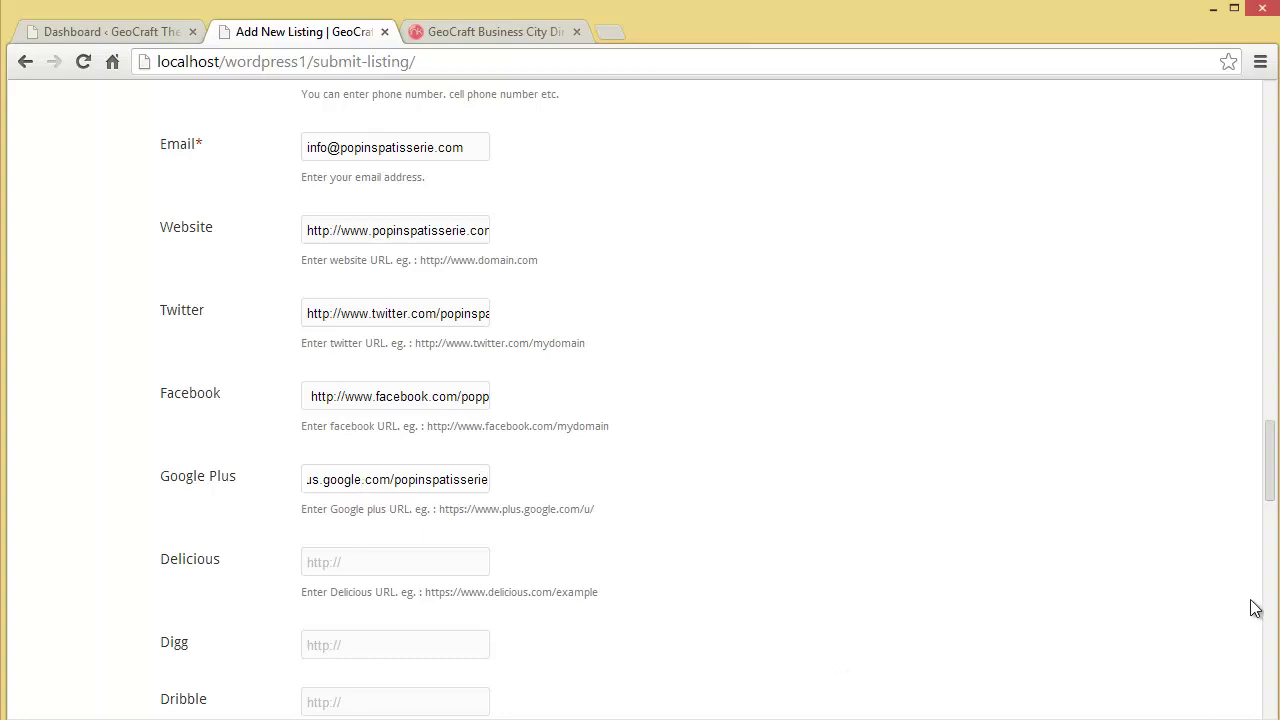
left_click_drag(1269, 498, 1263, 609)
Step: Tag the listing 'patisserie,pastry,coffee,bakery'
scroll(694, 314, "up", 1)
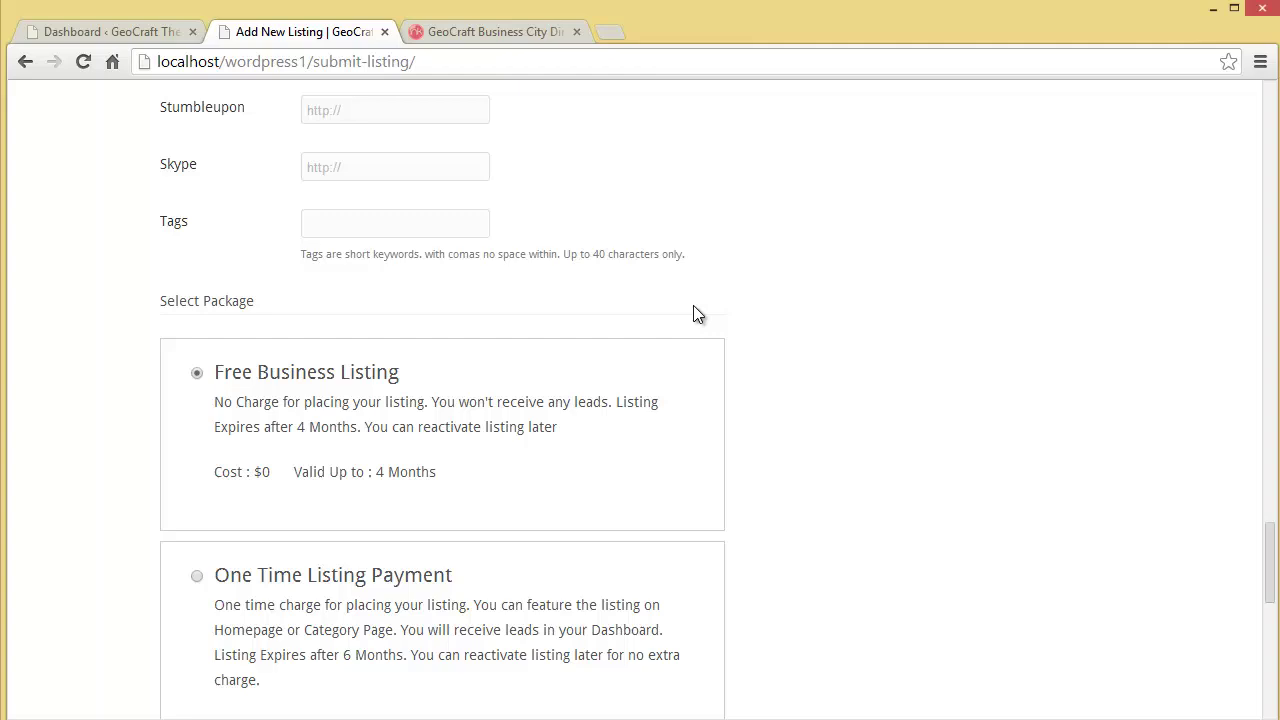
left_click(455, 226)
type("patisseri")
type("pastyr")
key("BackSpace")
key("BackSpace")
key("BackSpace")
type("try,c")
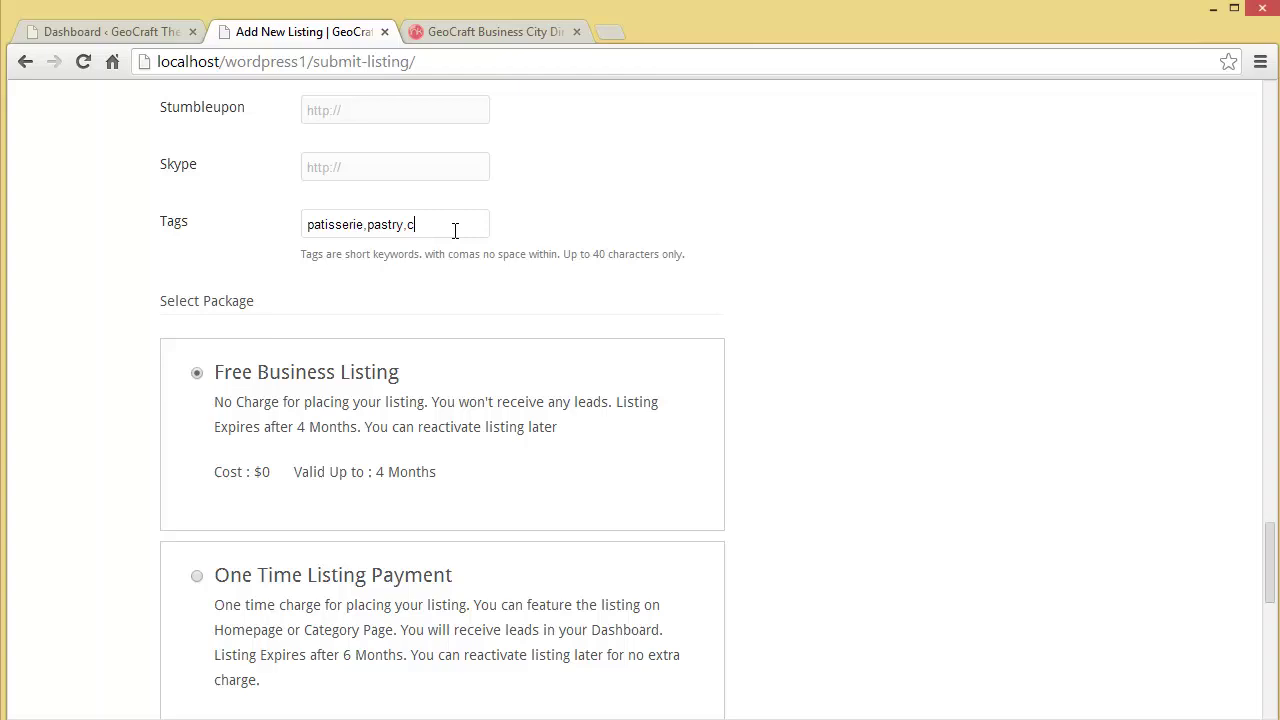
type("offee")
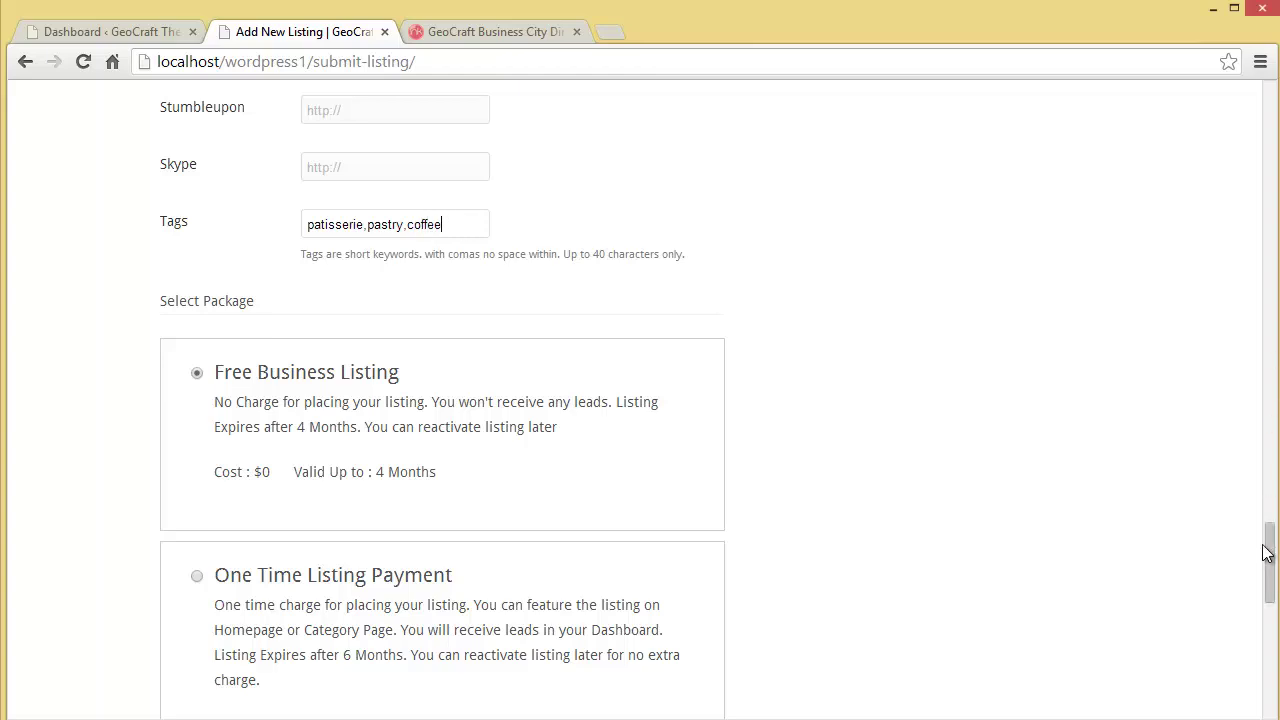
type(",bakery")
Step: Keep the Free Business Listing package so the total price stays $0
scroll(1272, 452, "down", 2)
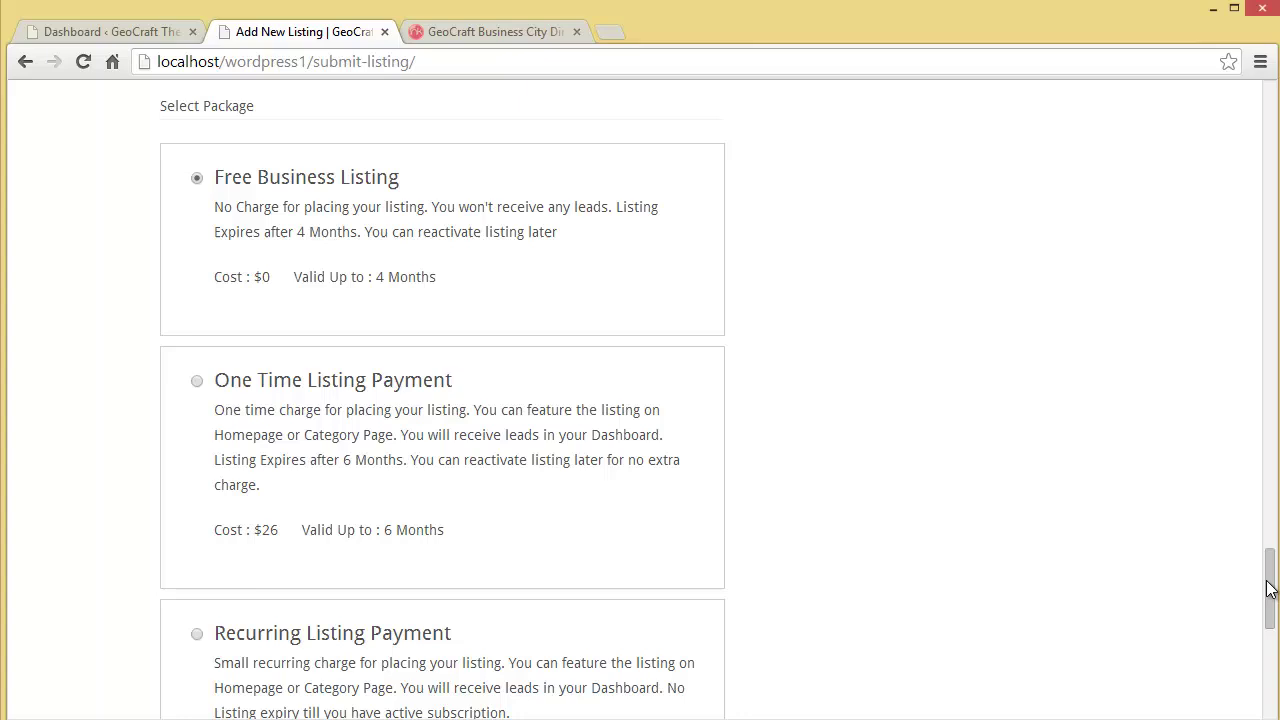
left_click_drag(1270, 590, 1271, 593)
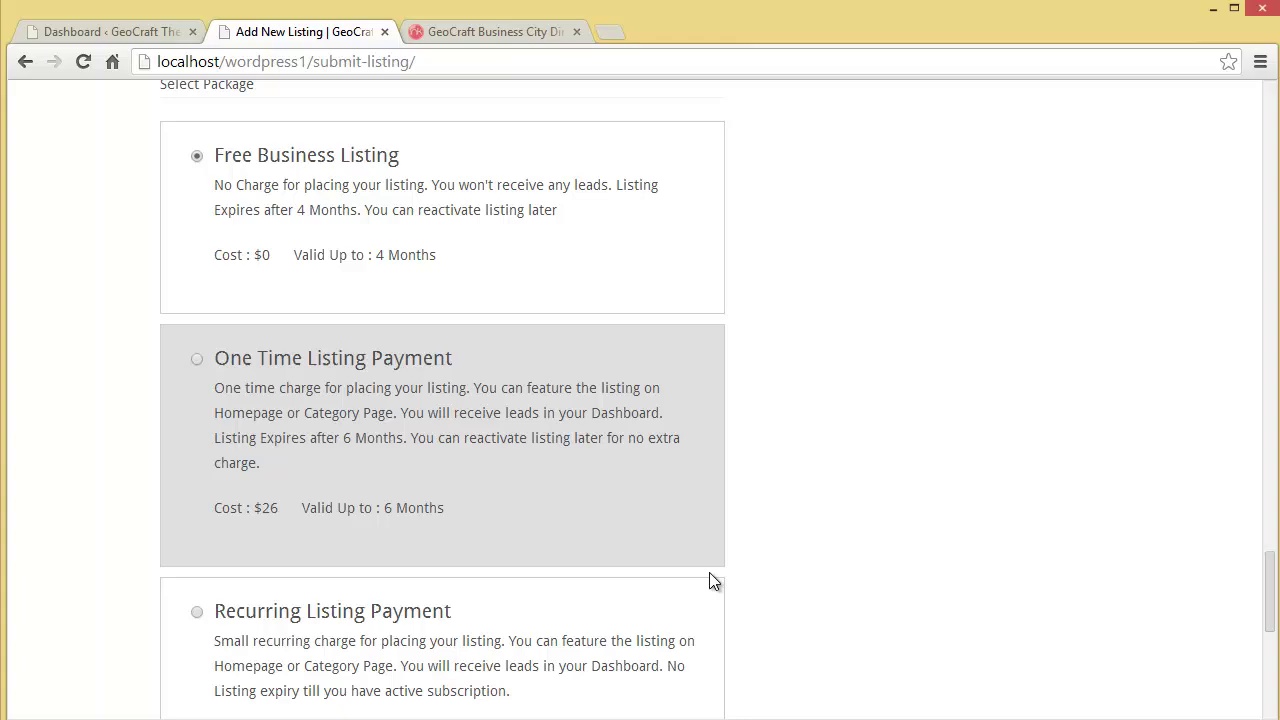
left_click_drag(1270, 605, 1272, 617)
scroll(1272, 617, "down", 1)
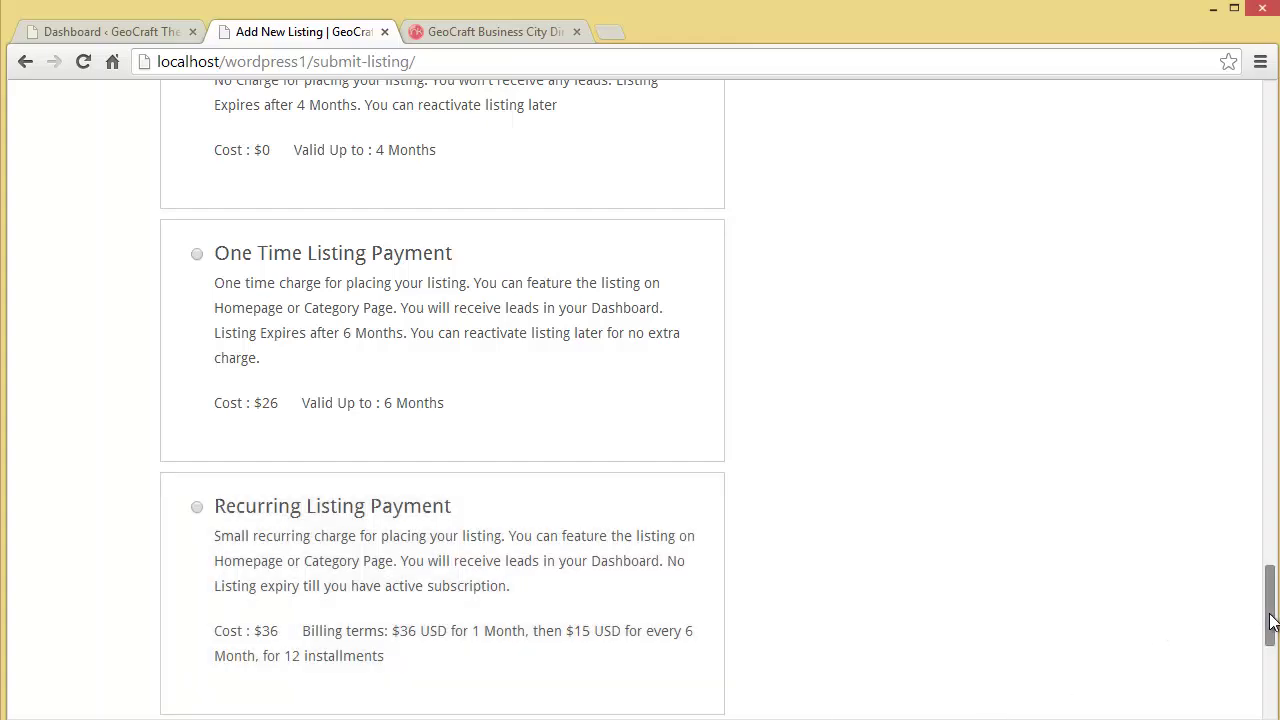
scroll(1272, 622, "down", 1)
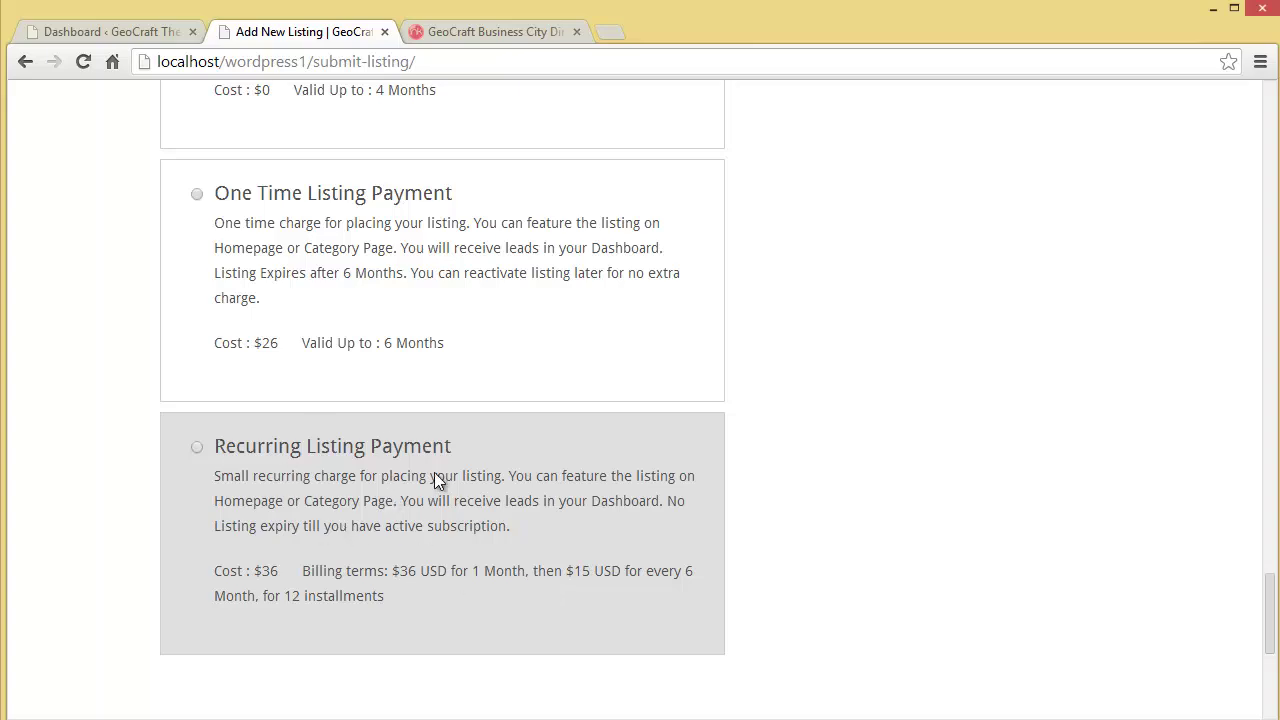
left_click_drag(1272, 637, 1271, 645)
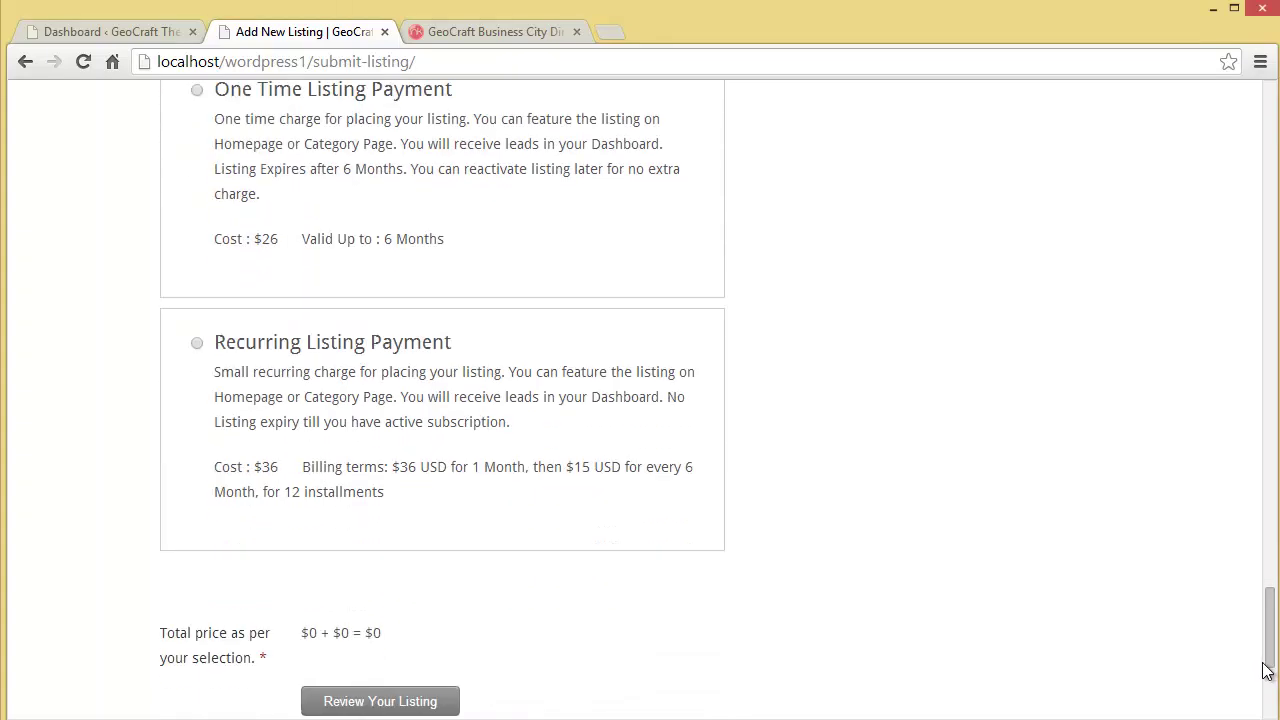
Step: Review the listing preview with its photo, hours, description and map, then check out and publish
left_click(347, 704)
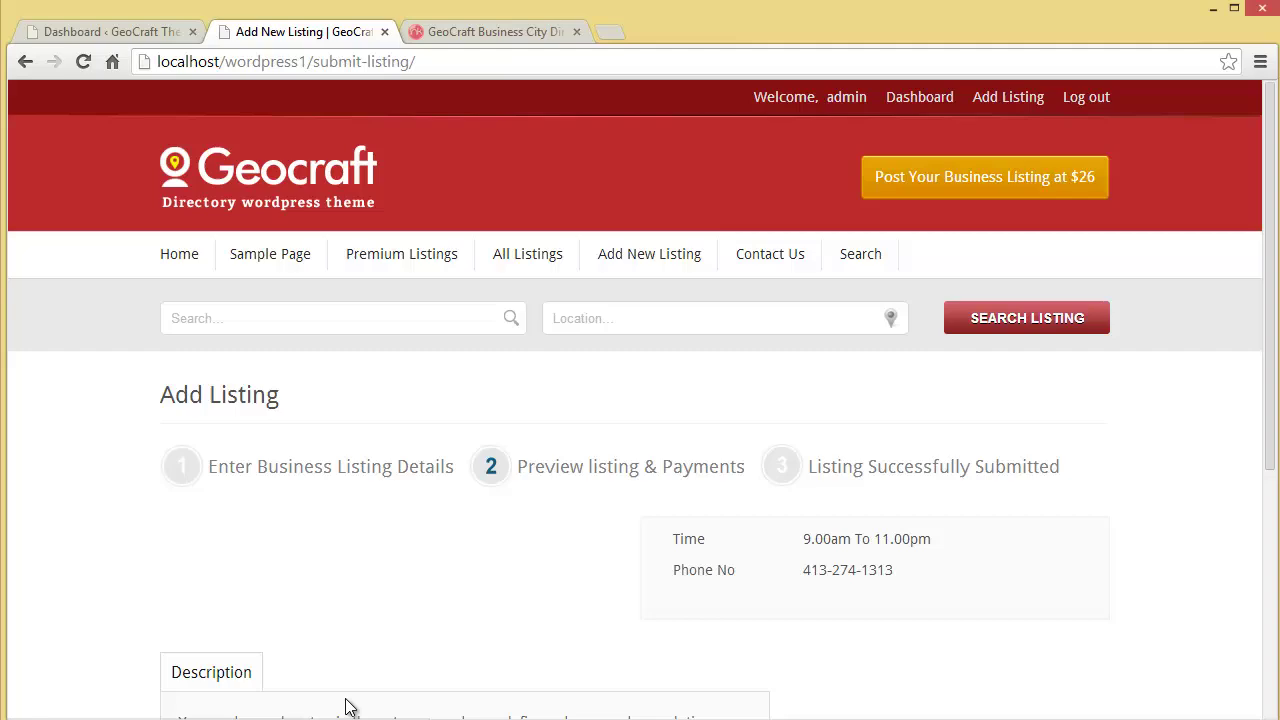
scroll(323, 704, "down", 1)
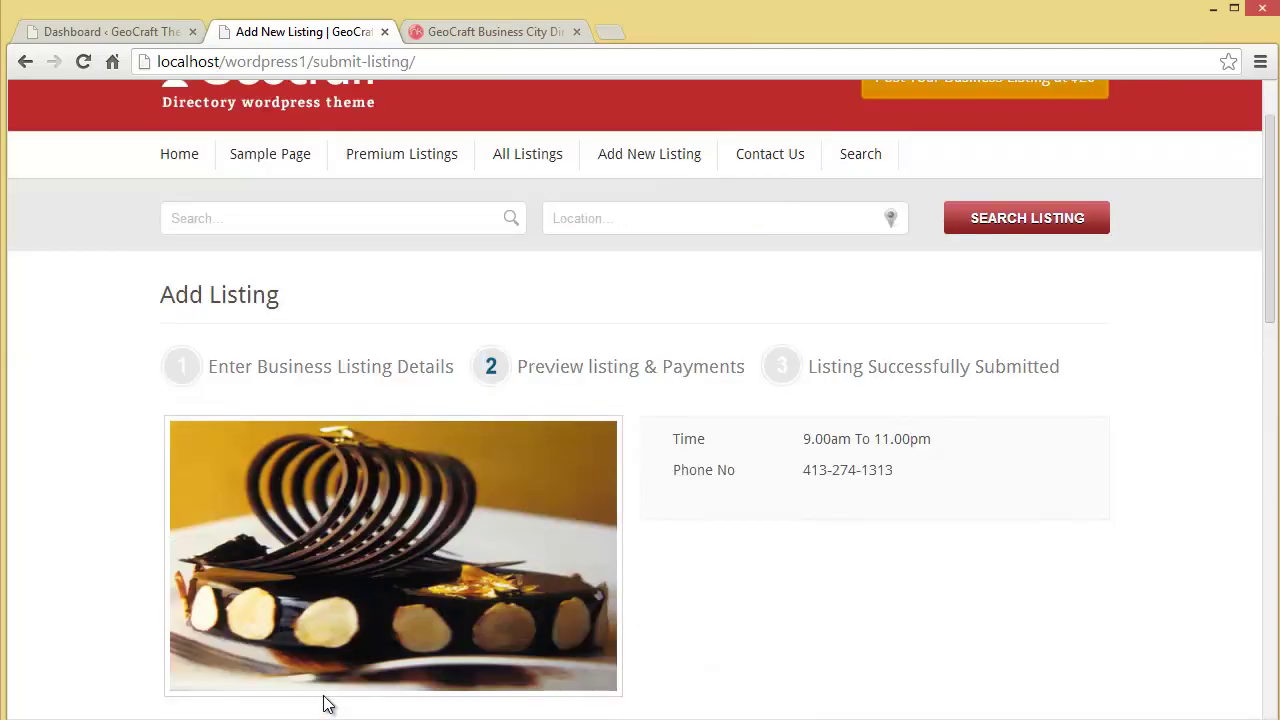
scroll(323, 704, "down", 4)
scroll(323, 704, "down", 1)
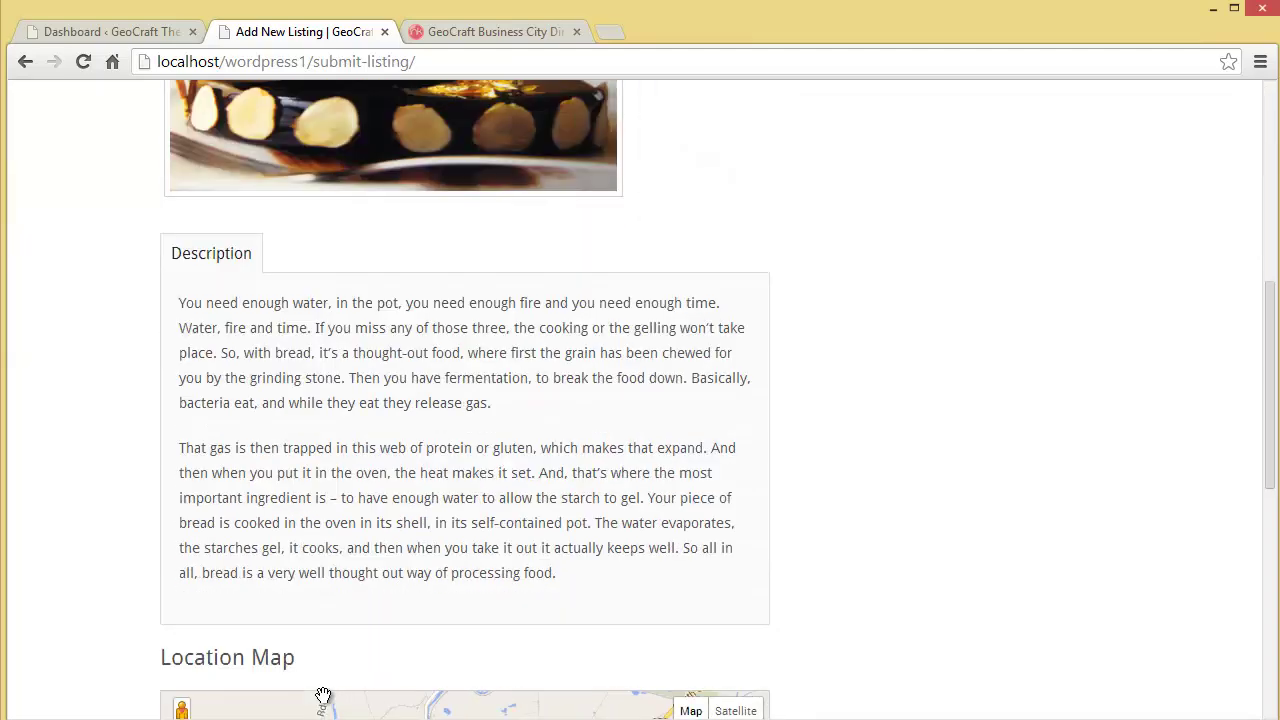
left_click_drag(1272, 420, 1272, 333)
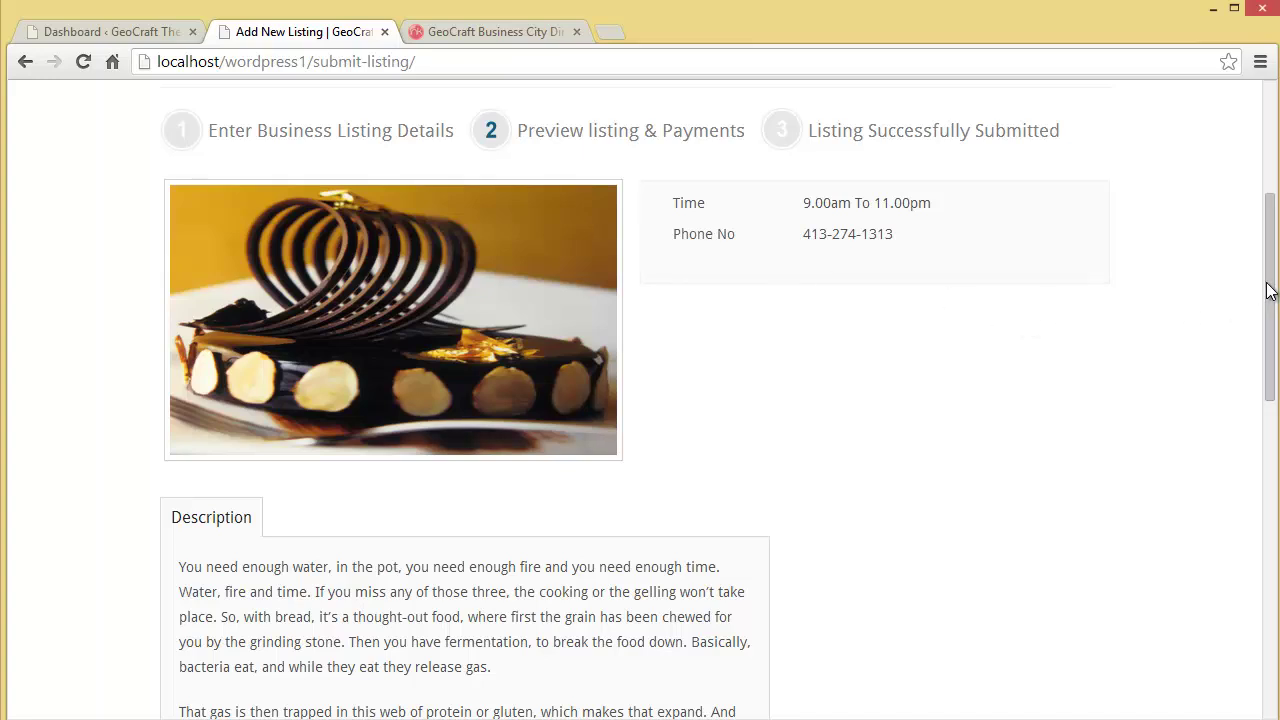
left_click_drag(1270, 291, 1270, 347)
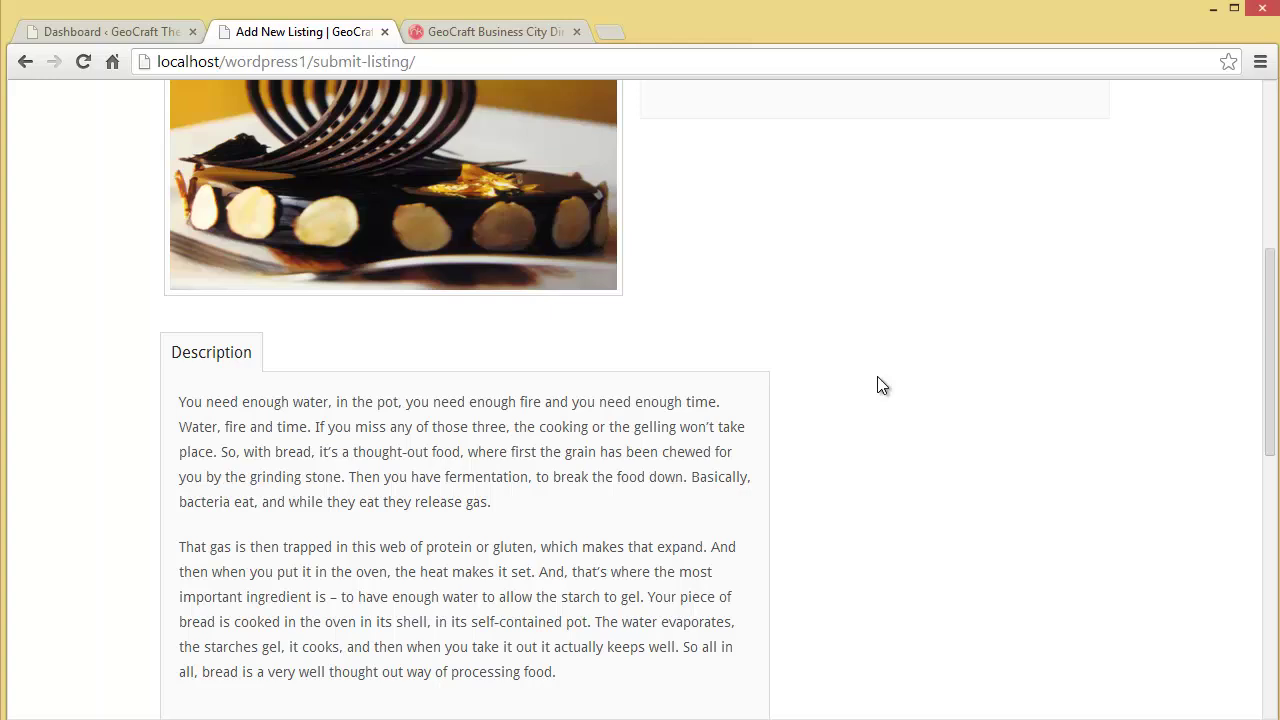
left_click_drag(1272, 407, 1250, 574)
left_click_drag(1271, 514, 1248, 623)
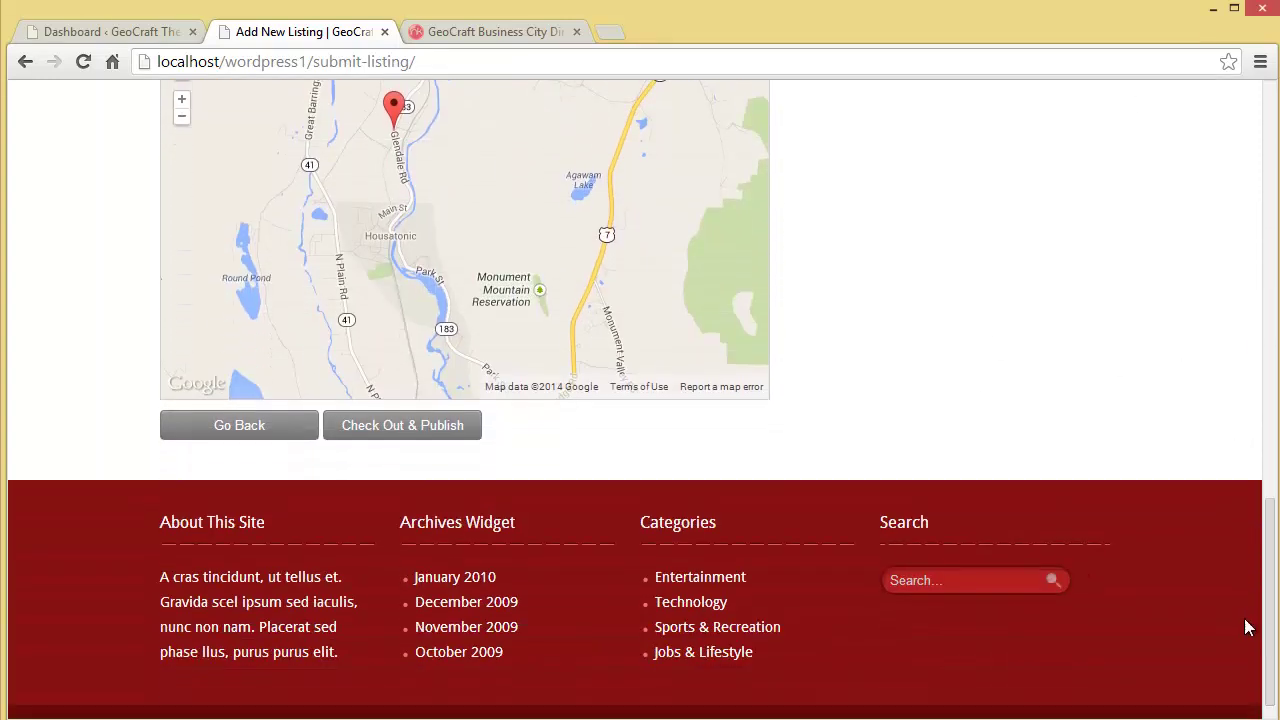
left_click(352, 437)
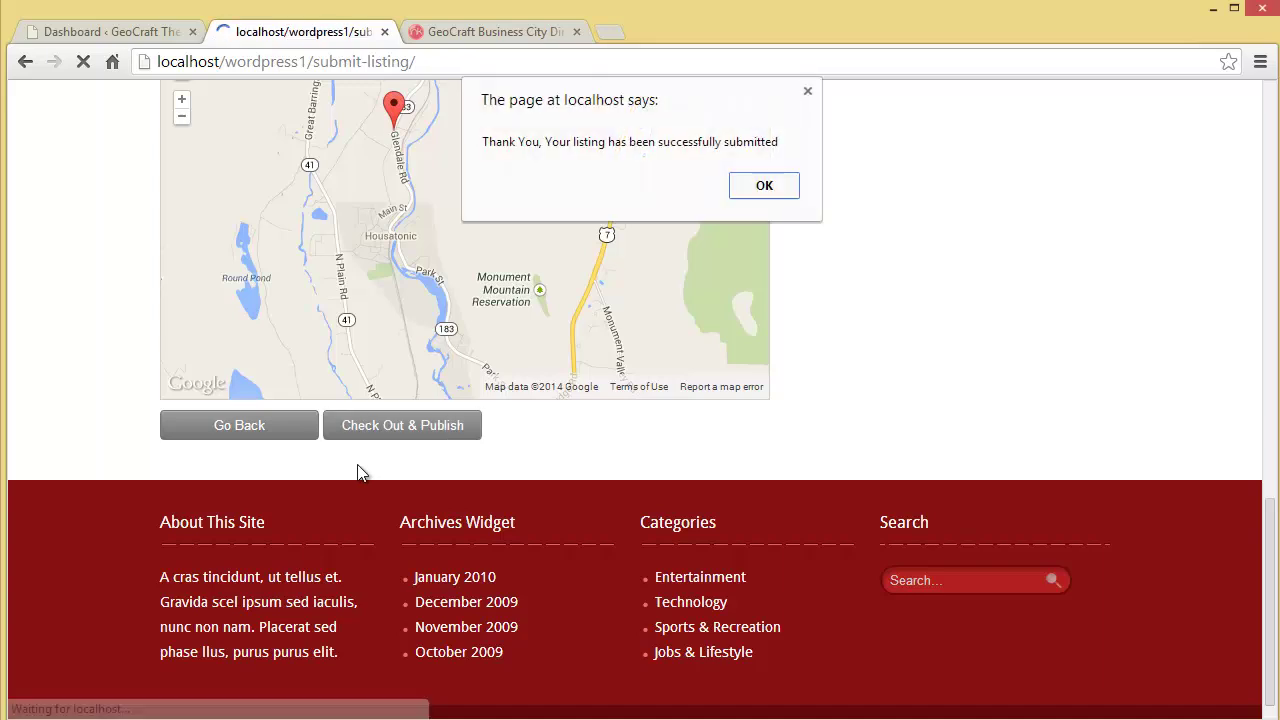
Step: Dismiss the Thank You alert and return to the WordPress admin Dashboard tab
left_click(777, 190)
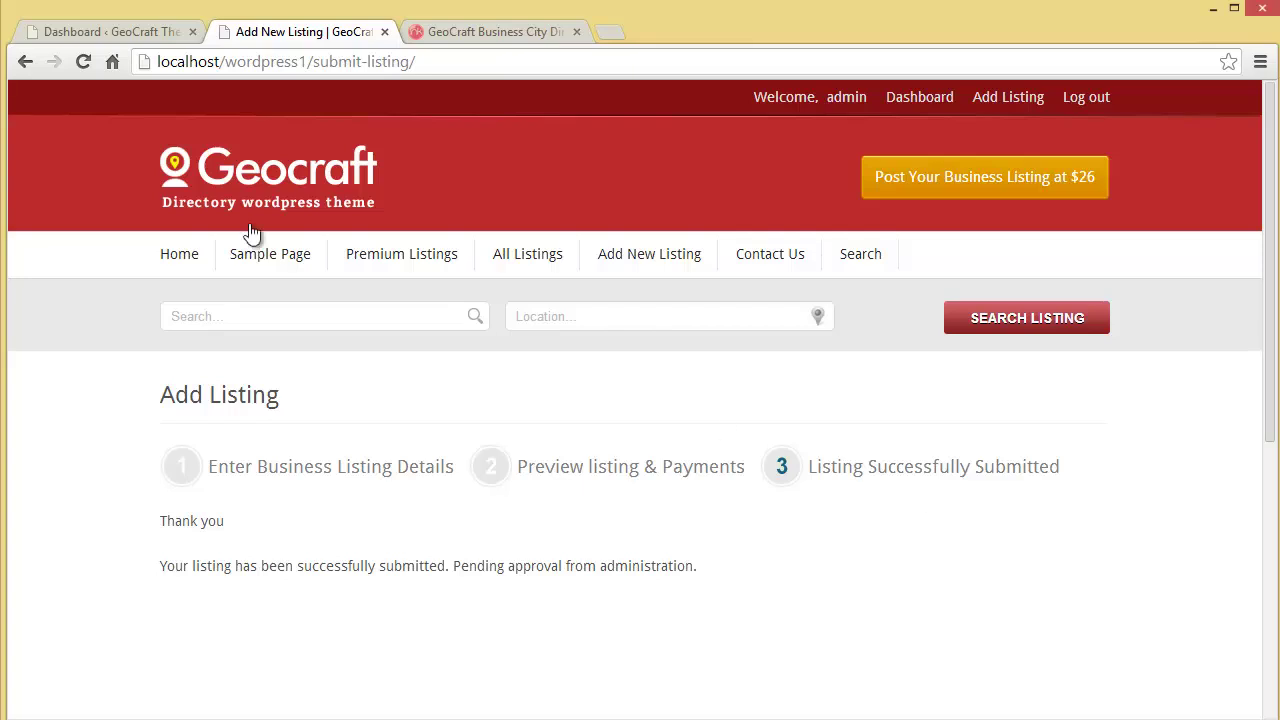
left_click(116, 30)
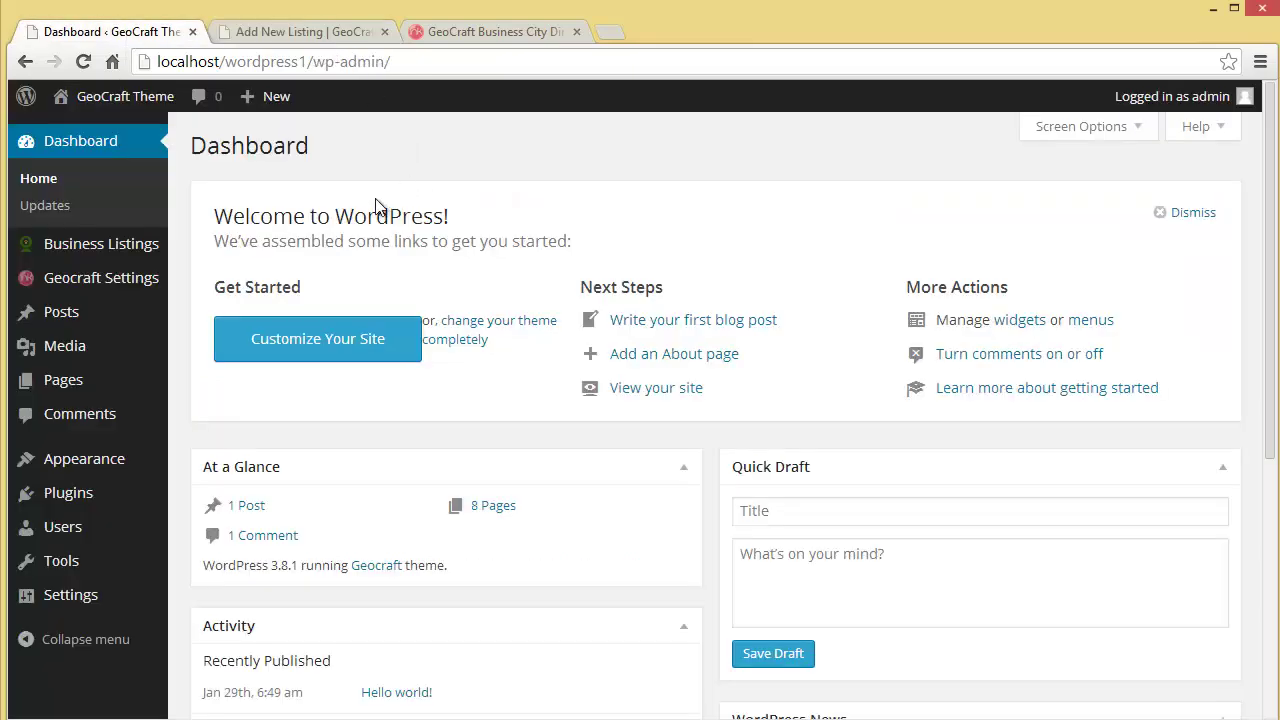
Step: Edit the pending Popins Patisserie listing, set Listing Type to Premium Listing, and publish it
mouse_move(100, 250)
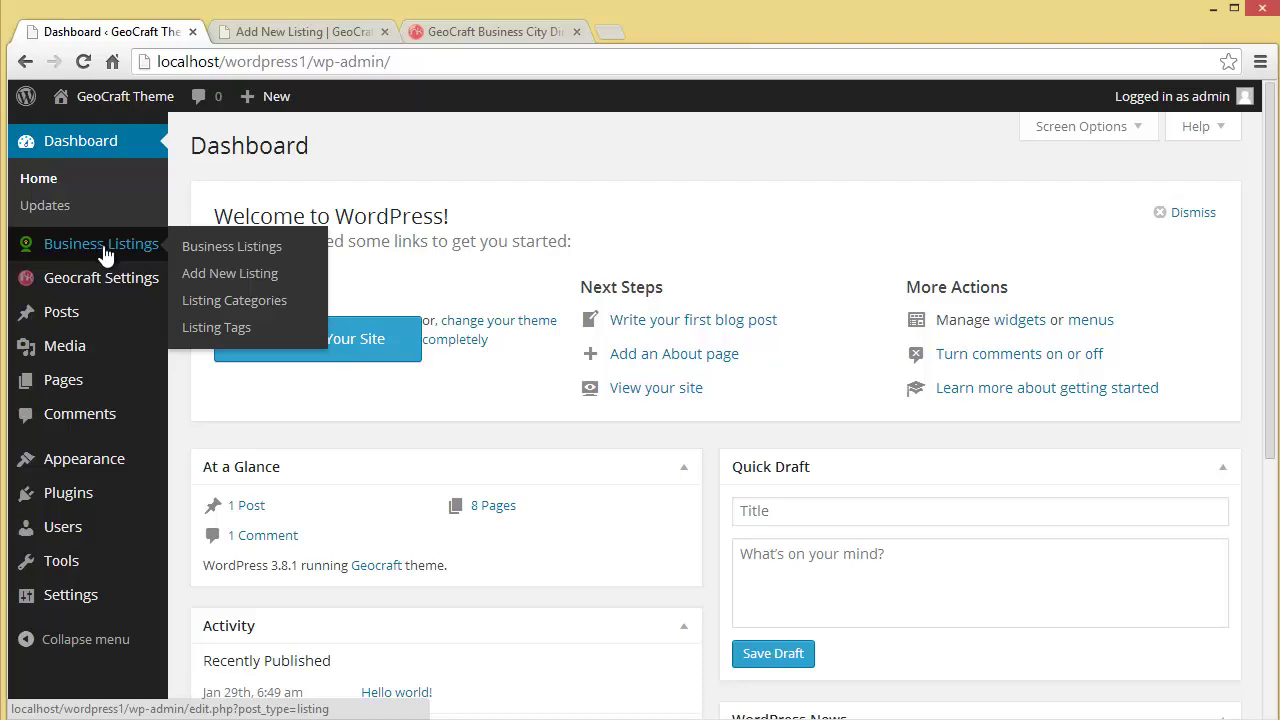
left_click(209, 247)
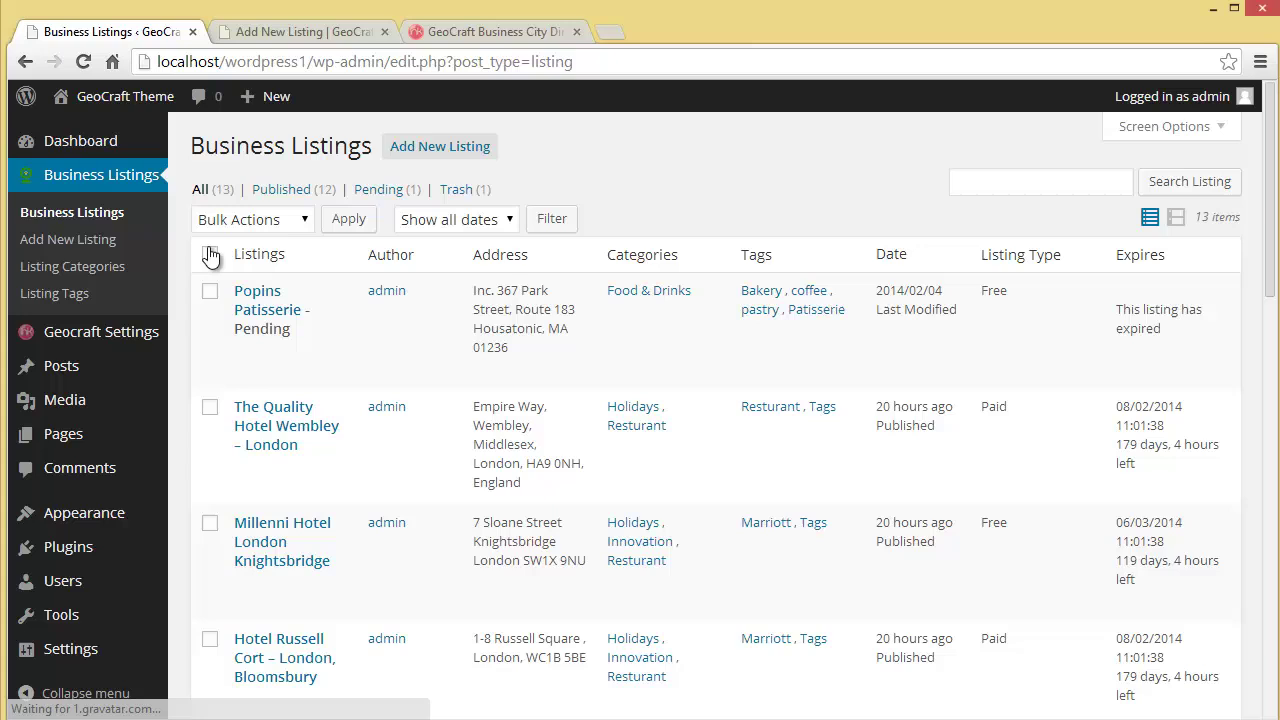
mouse_move(265, 300)
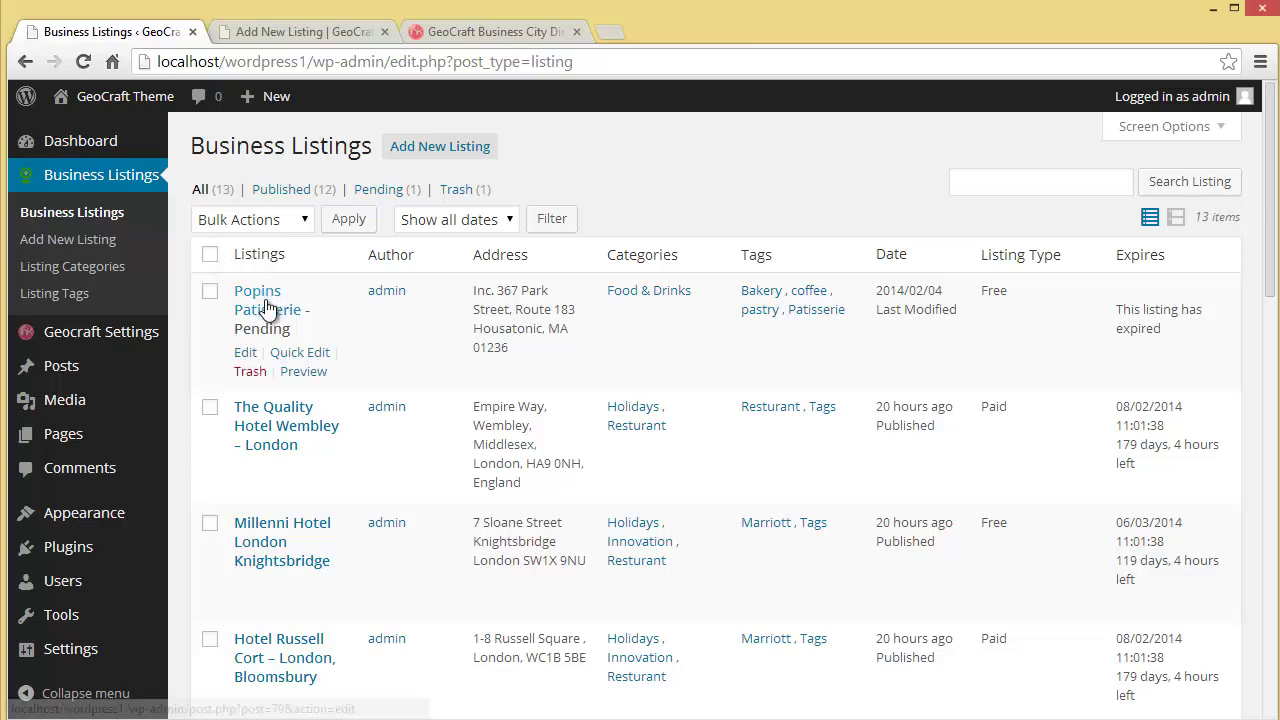
left_click(240, 358)
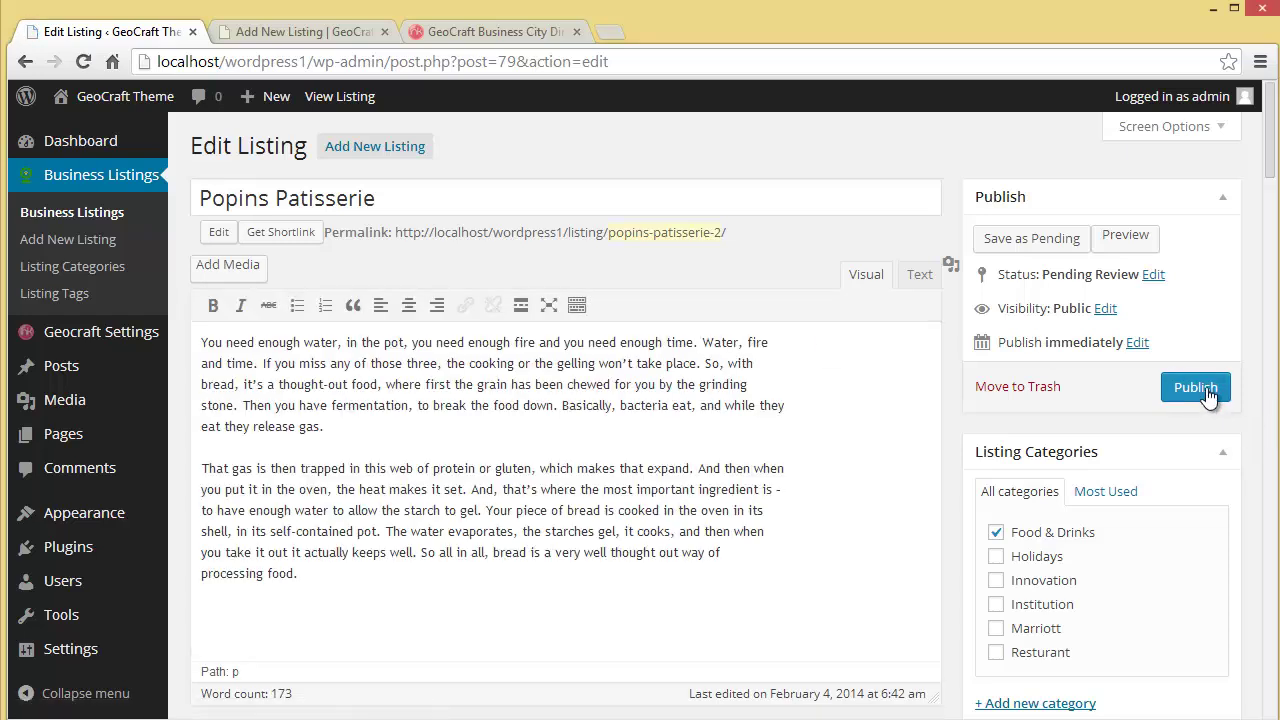
left_click_drag(1272, 178, 1274, 237)
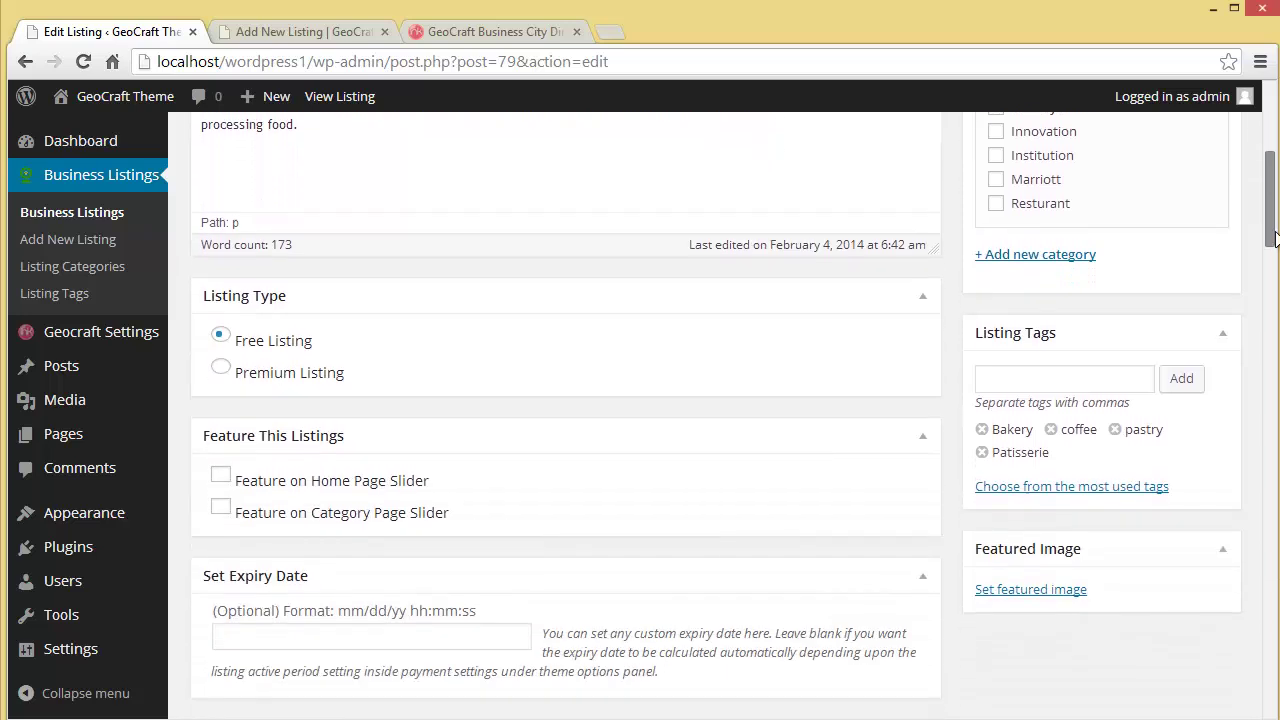
left_click(221, 369)
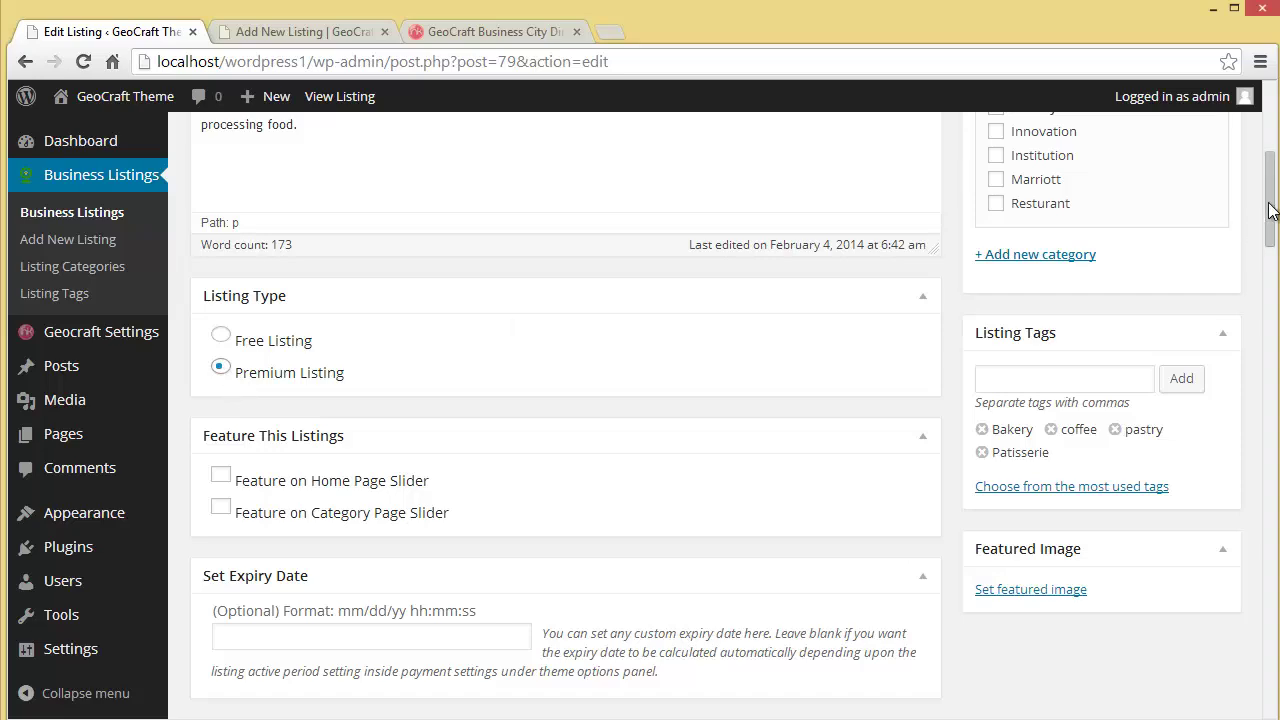
left_click_drag(1272, 219, 1274, 176)
left_click(1203, 227)
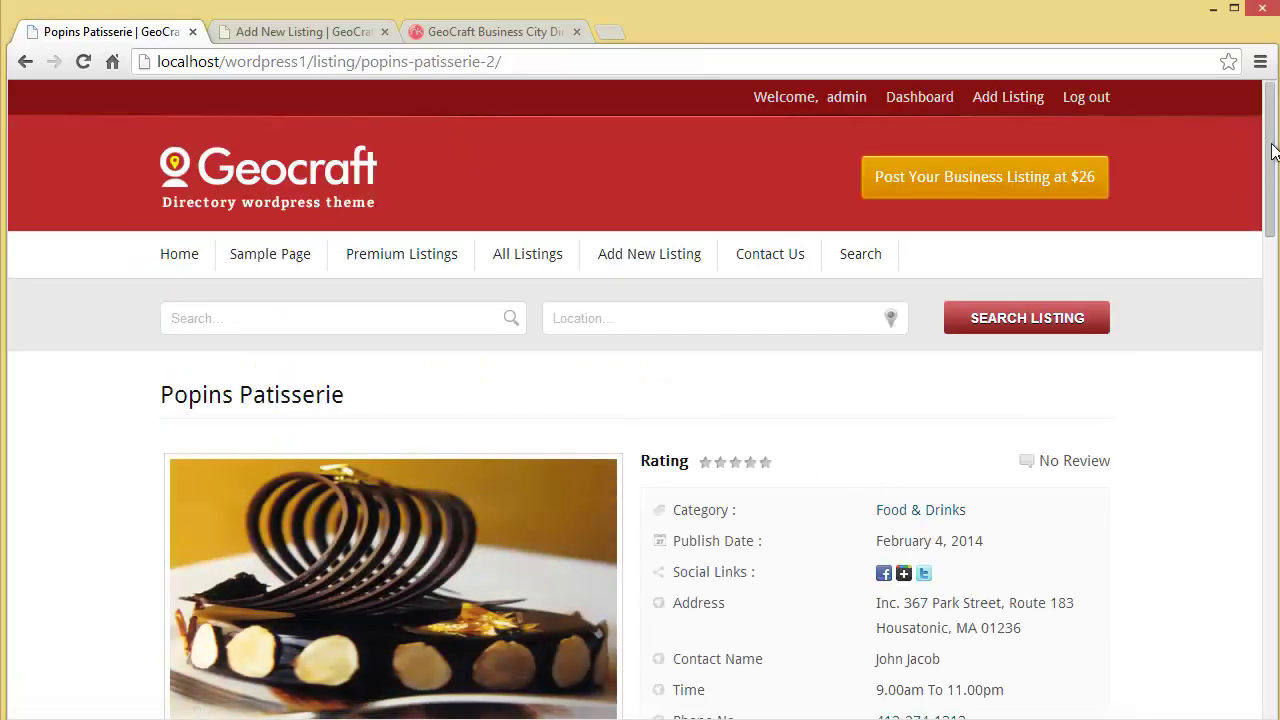
Step: Check the listing page's title, photo and Food & Drinks details near the top
left_click_drag(1272, 150, 1272, 204)
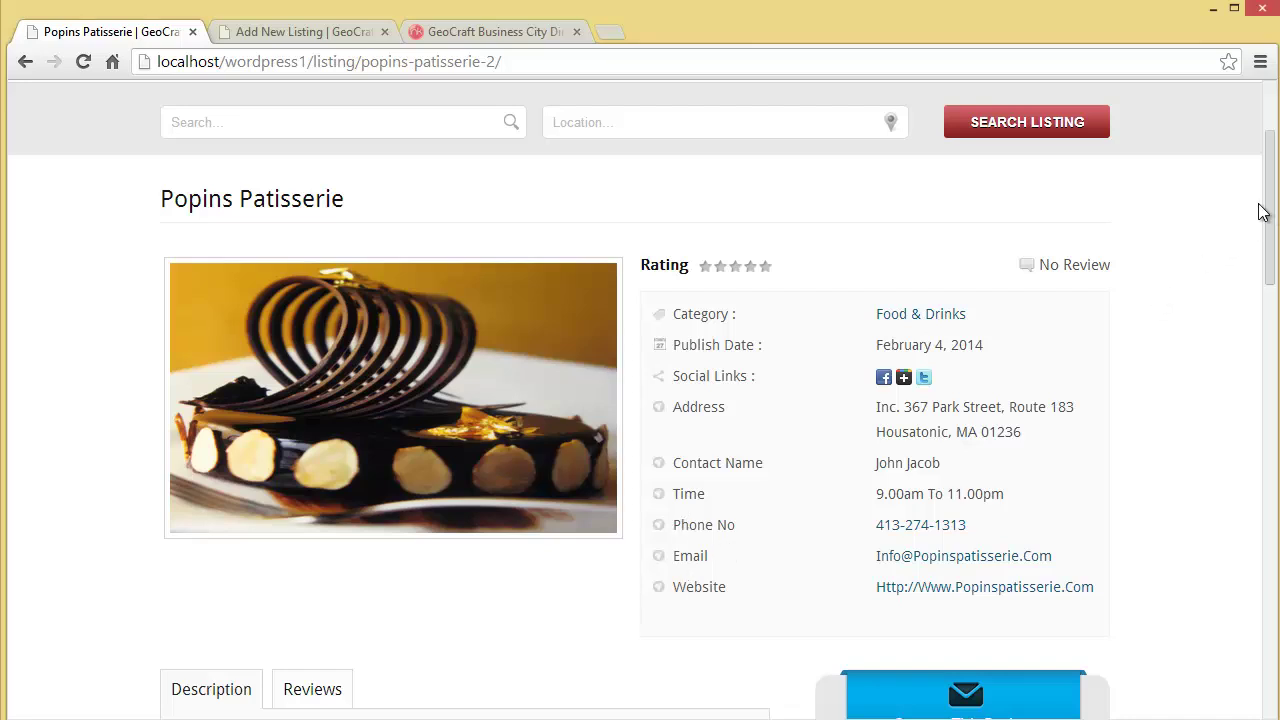
left_click_drag(1266, 212, 1268, 248)
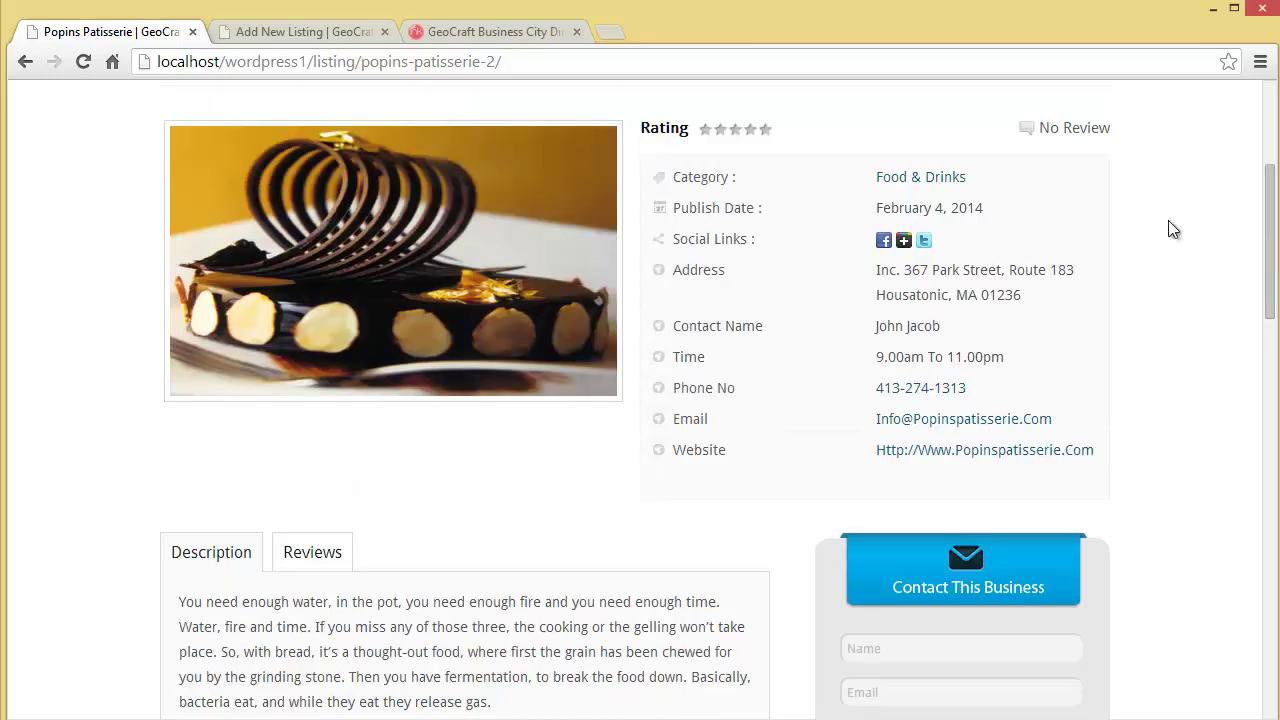
scroll(1265, 272, "up", 1)
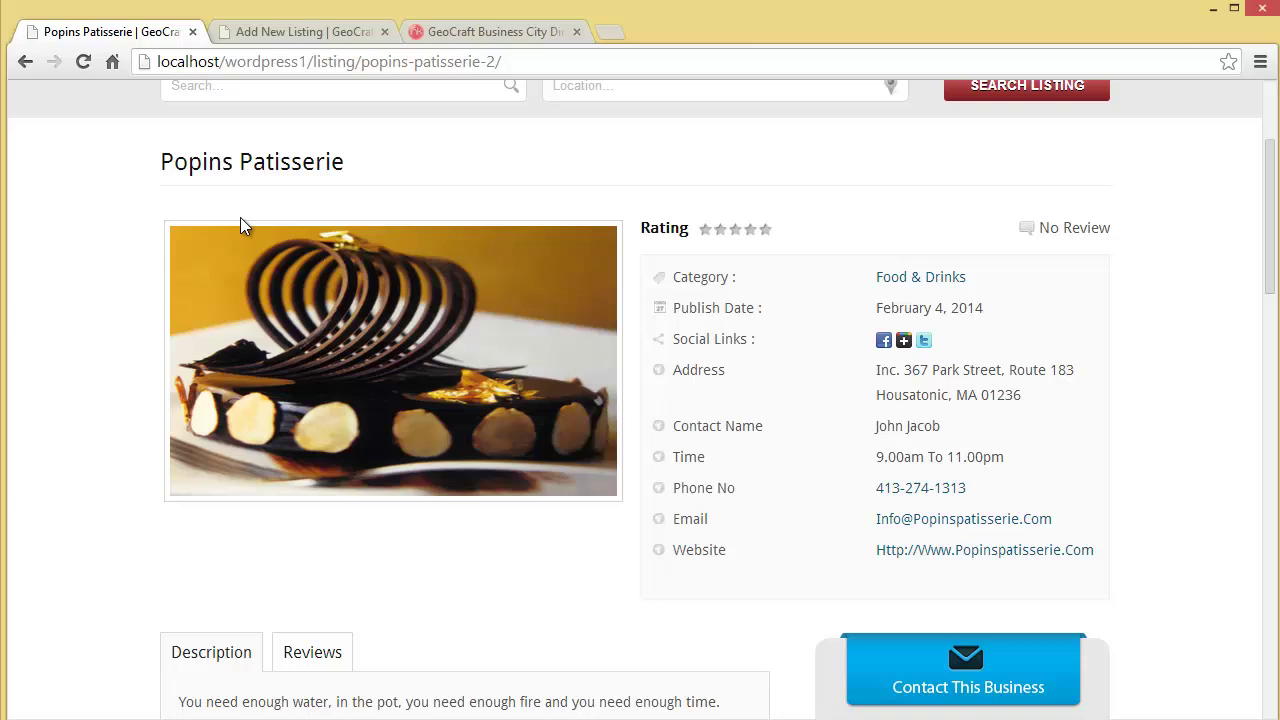
triple_click(256, 176)
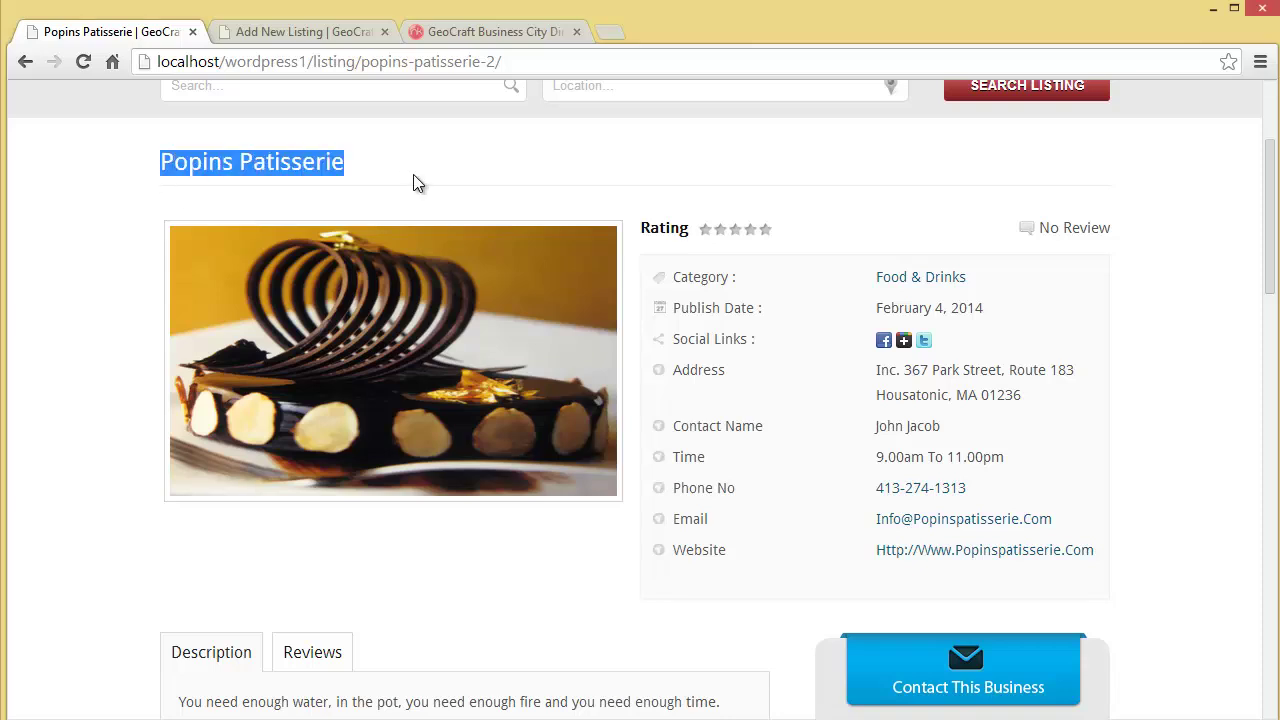
left_click(670, 281)
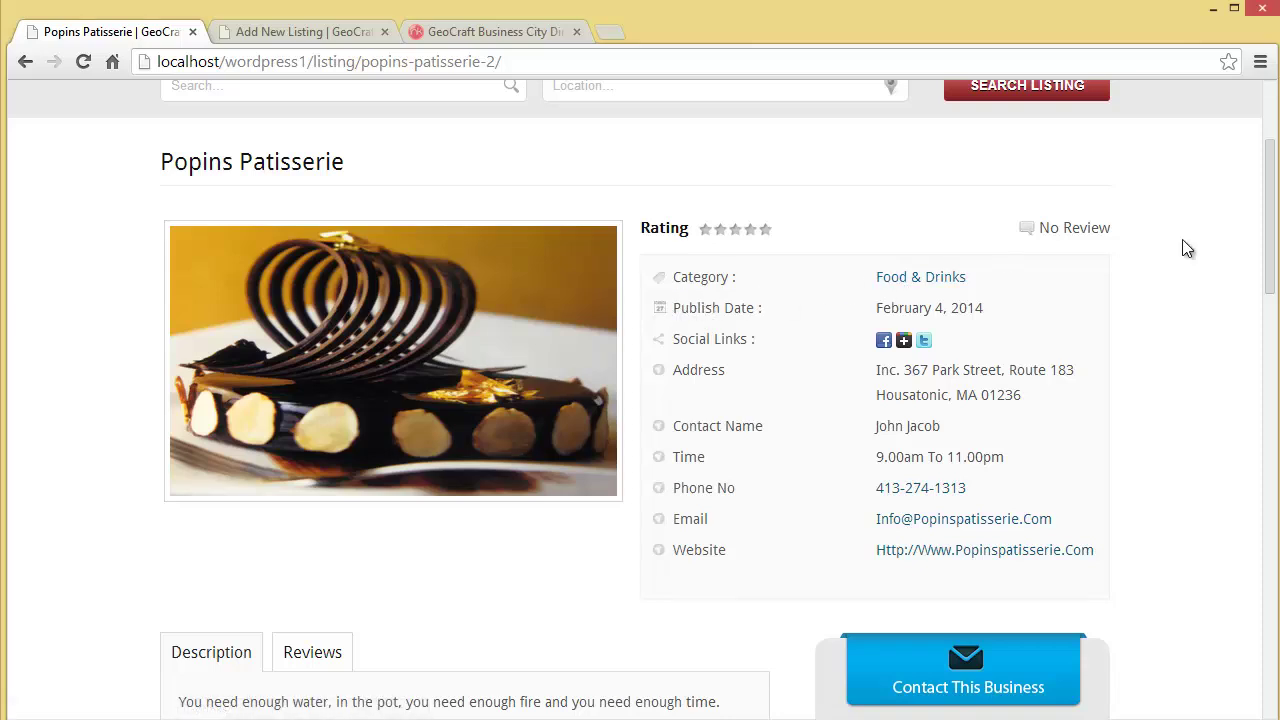
Step: Show the reviews section, confirm there are no reviews yet, and return to the top
left_click_drag(1268, 245, 1229, 271)
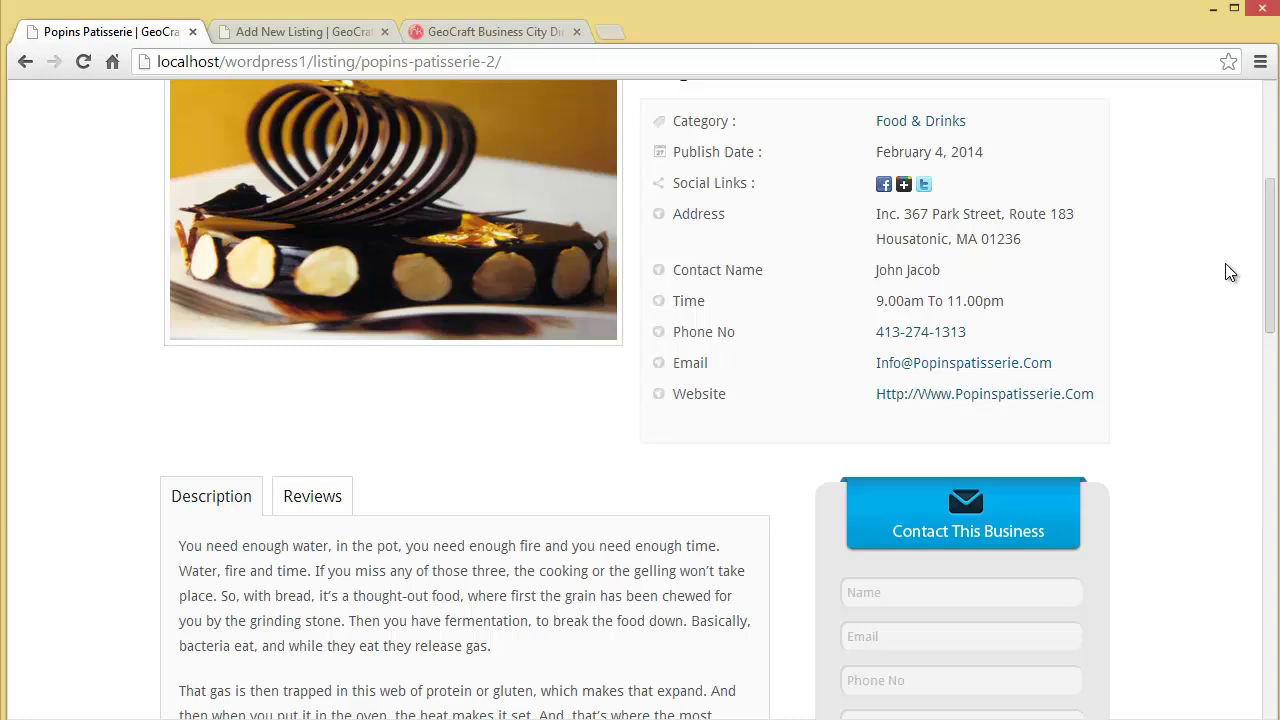
left_click_drag(1270, 318, 1260, 391)
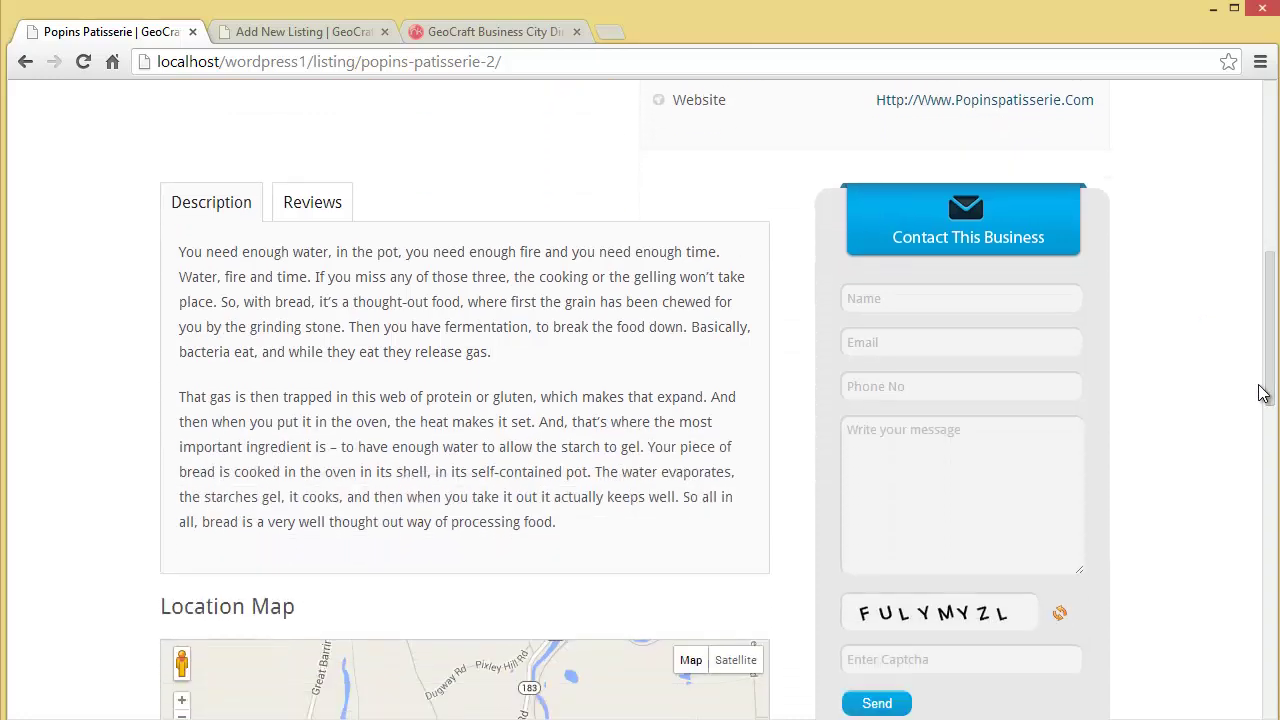
left_click(318, 215)
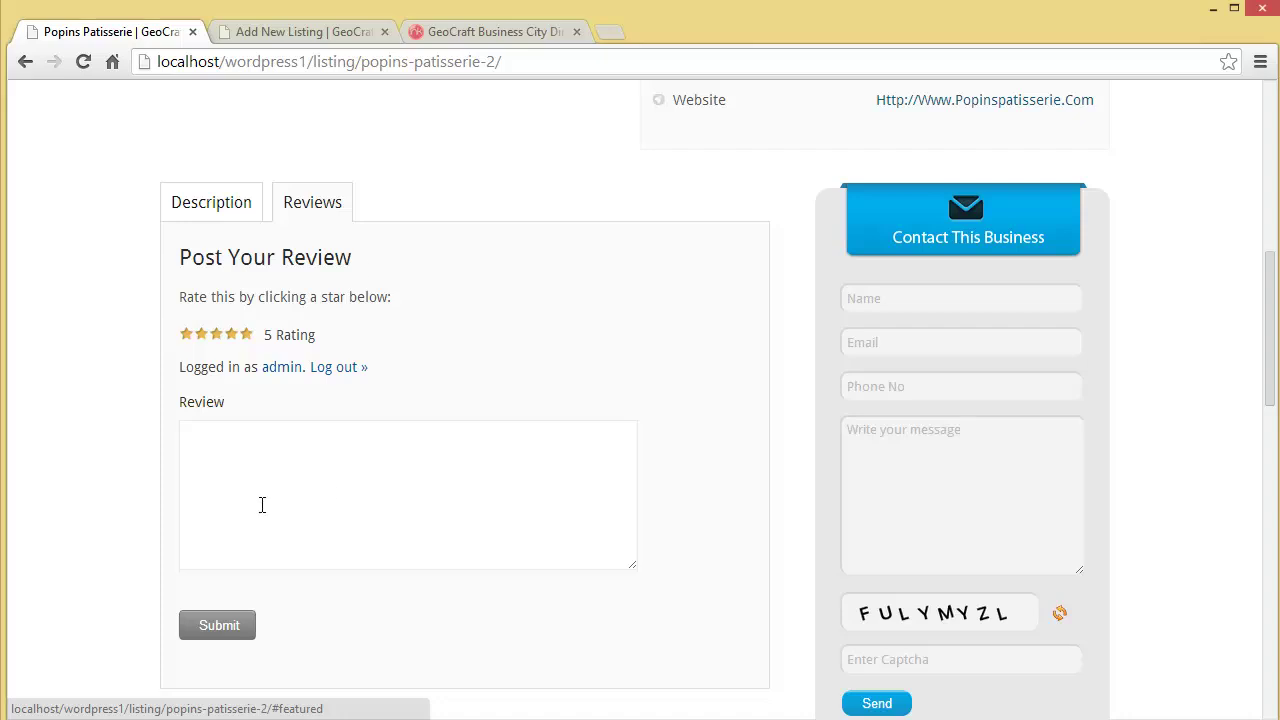
left_click_drag(1273, 399, 1257, 477)
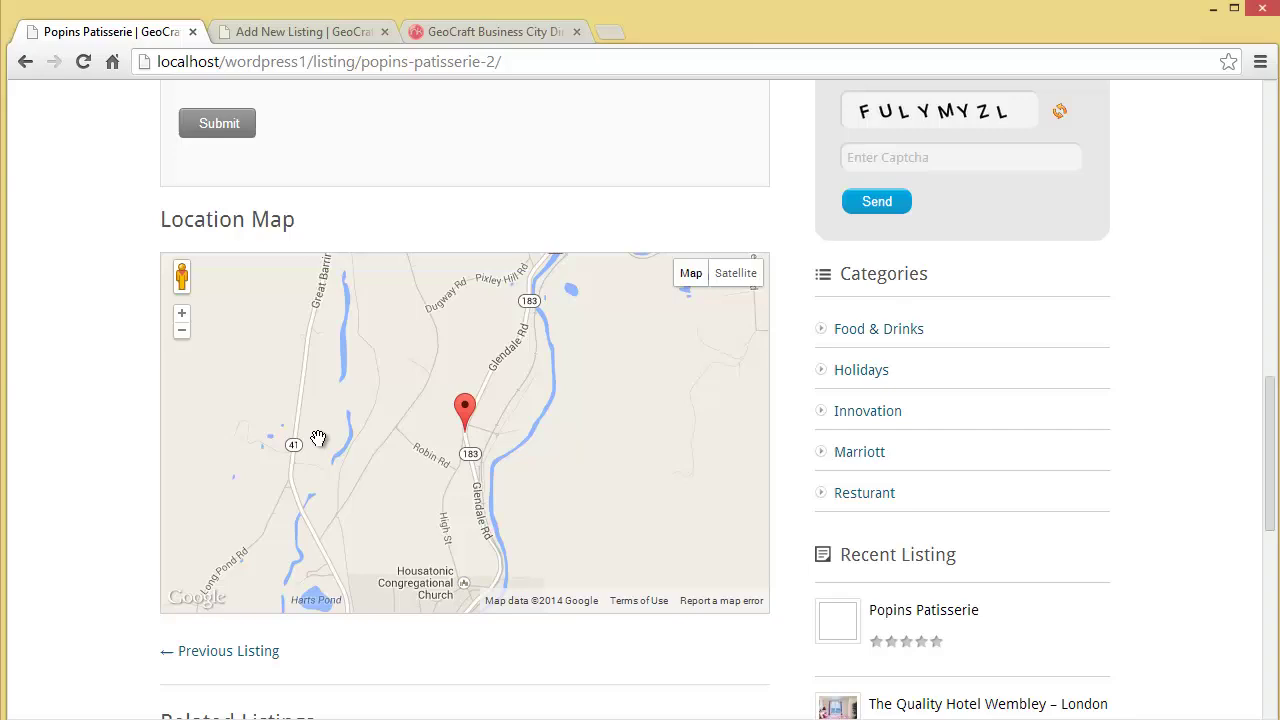
left_click_drag(1272, 408, 1273, 278)
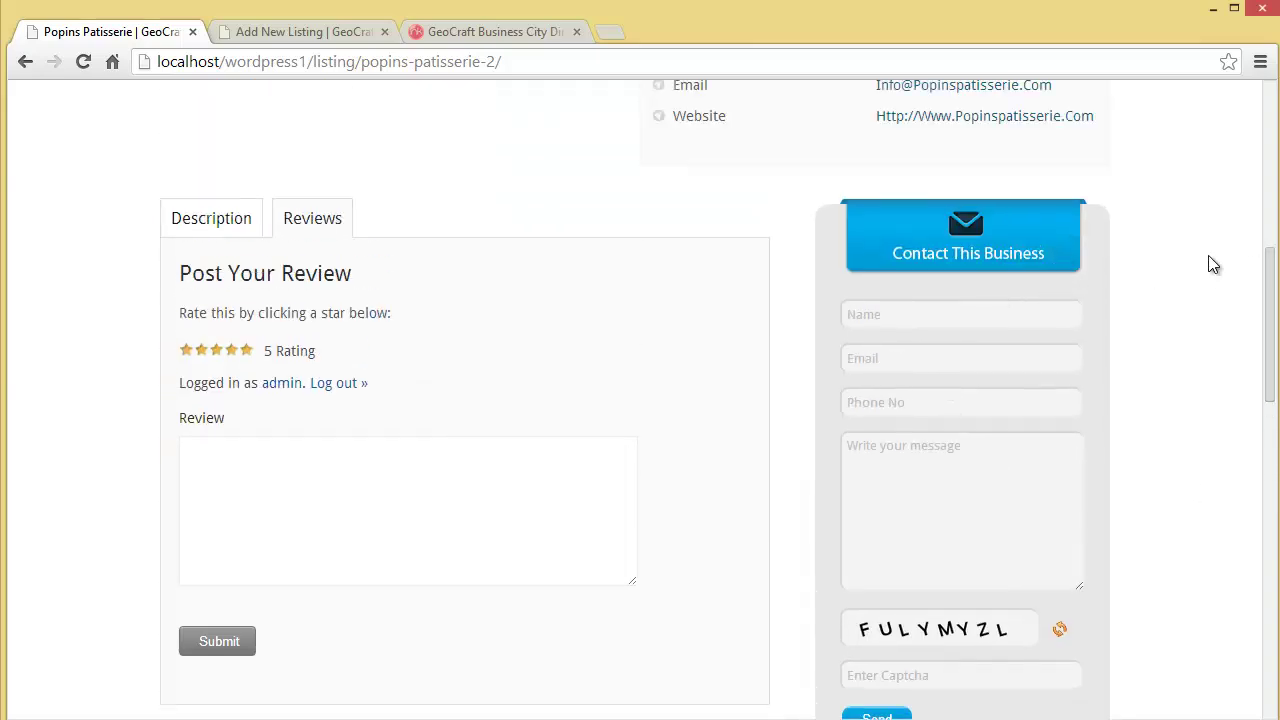
left_click_drag(1270, 290, 1268, 272)
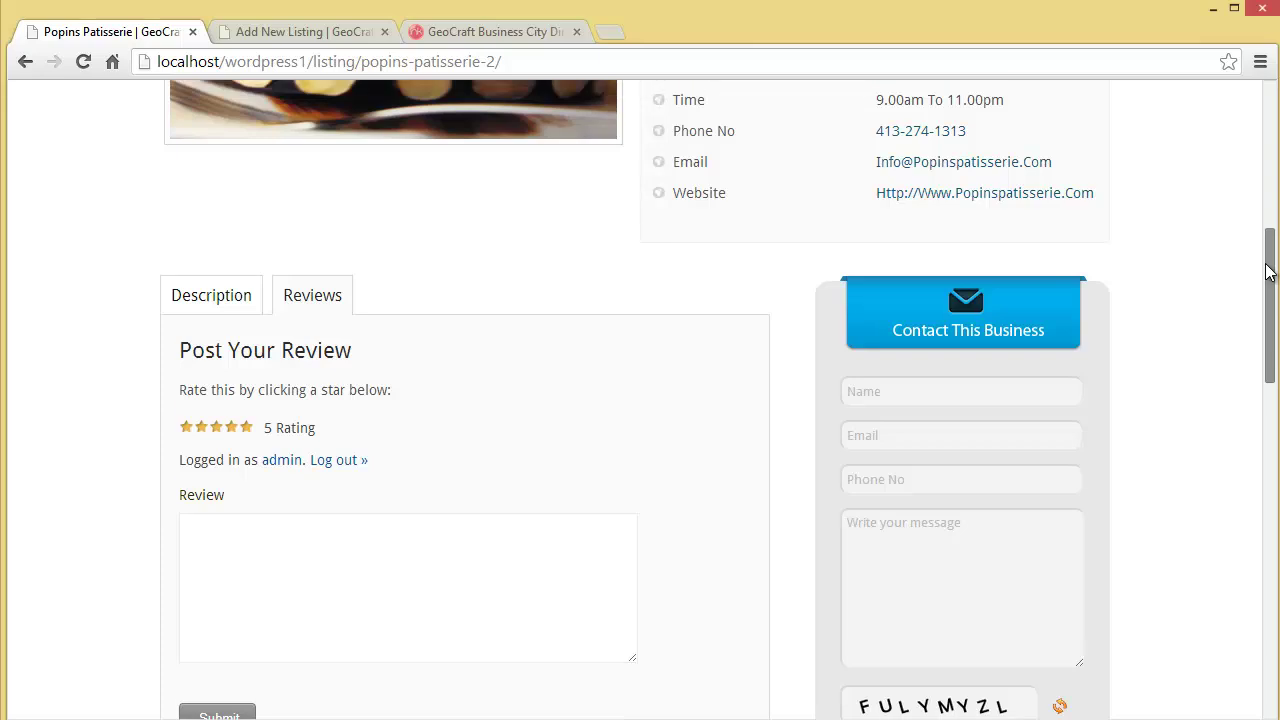
scroll(777, 230, "up", 3)
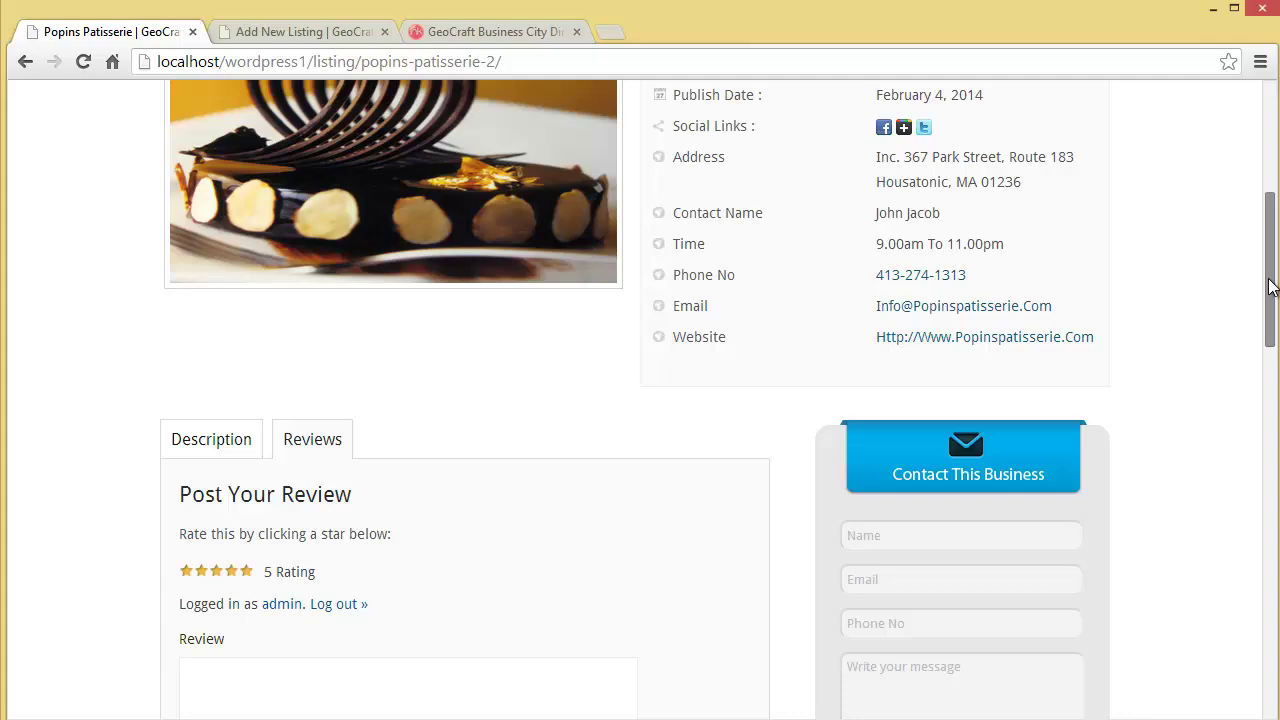
left_click_drag(1270, 287, 1270, 154)
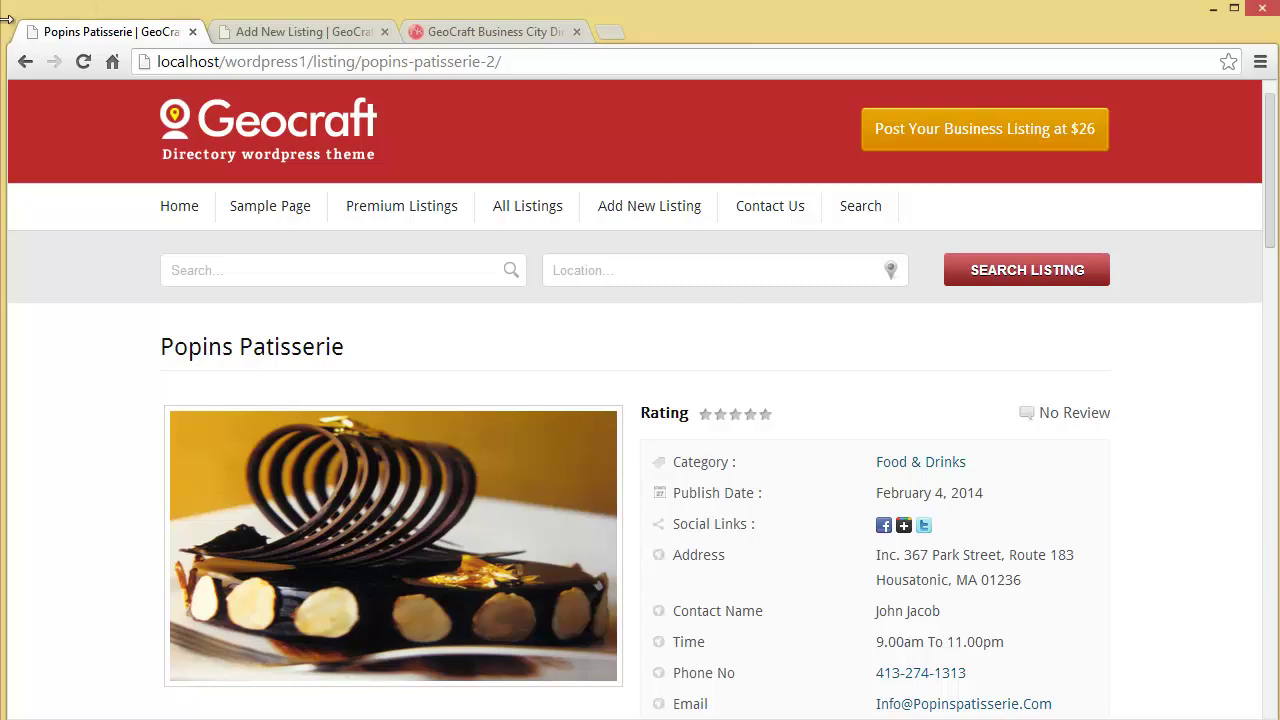
Step: Start a blank new business listing and feature it on the category and home page sliders
left_click(26, 62)
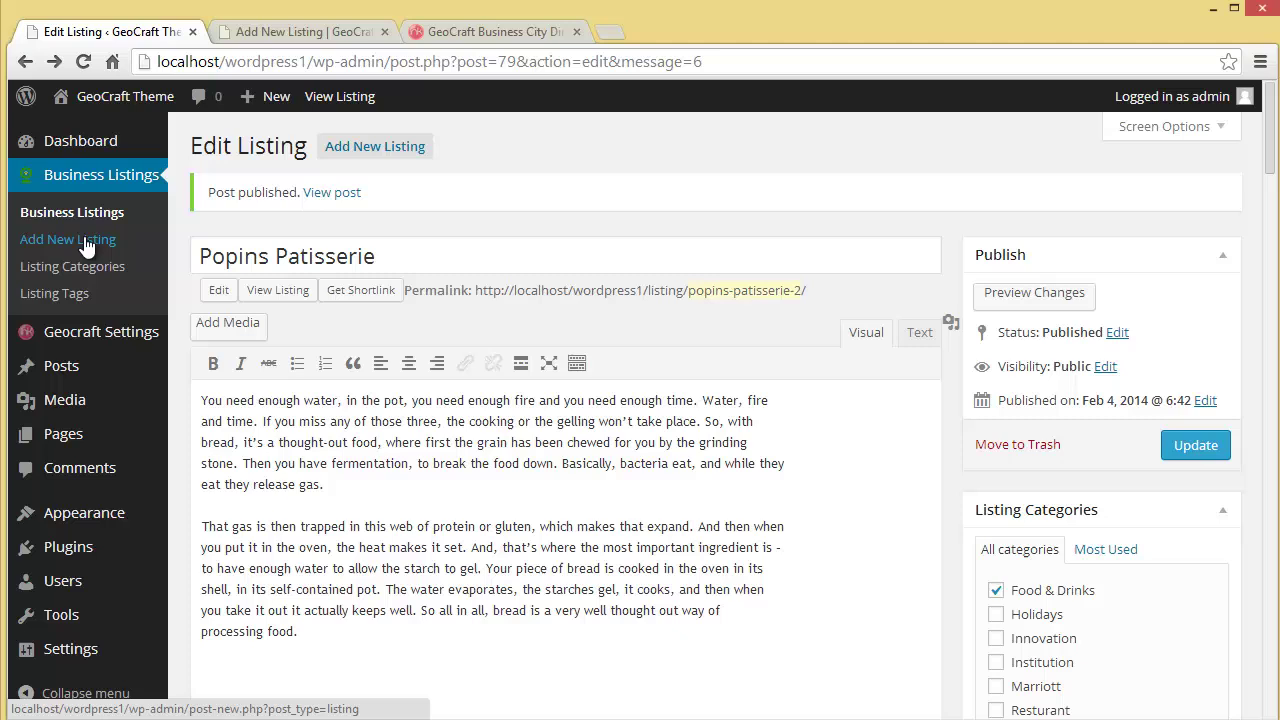
left_click(84, 236)
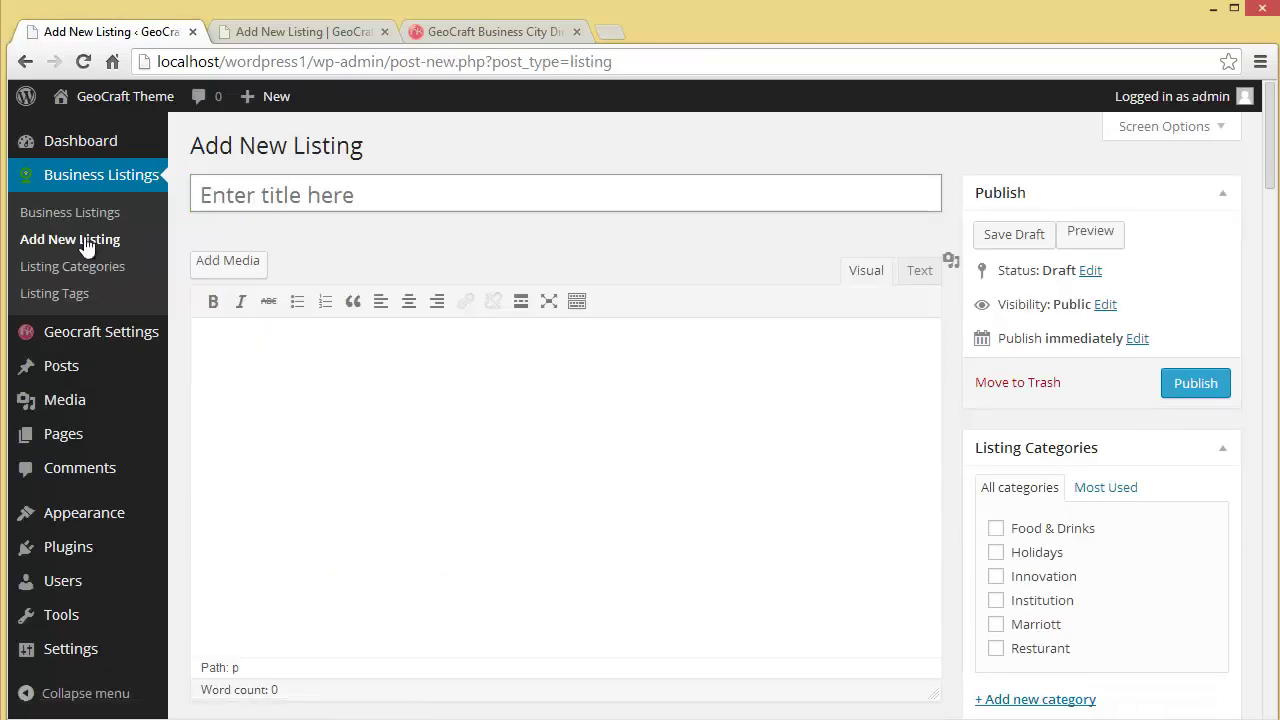
left_click(260, 206)
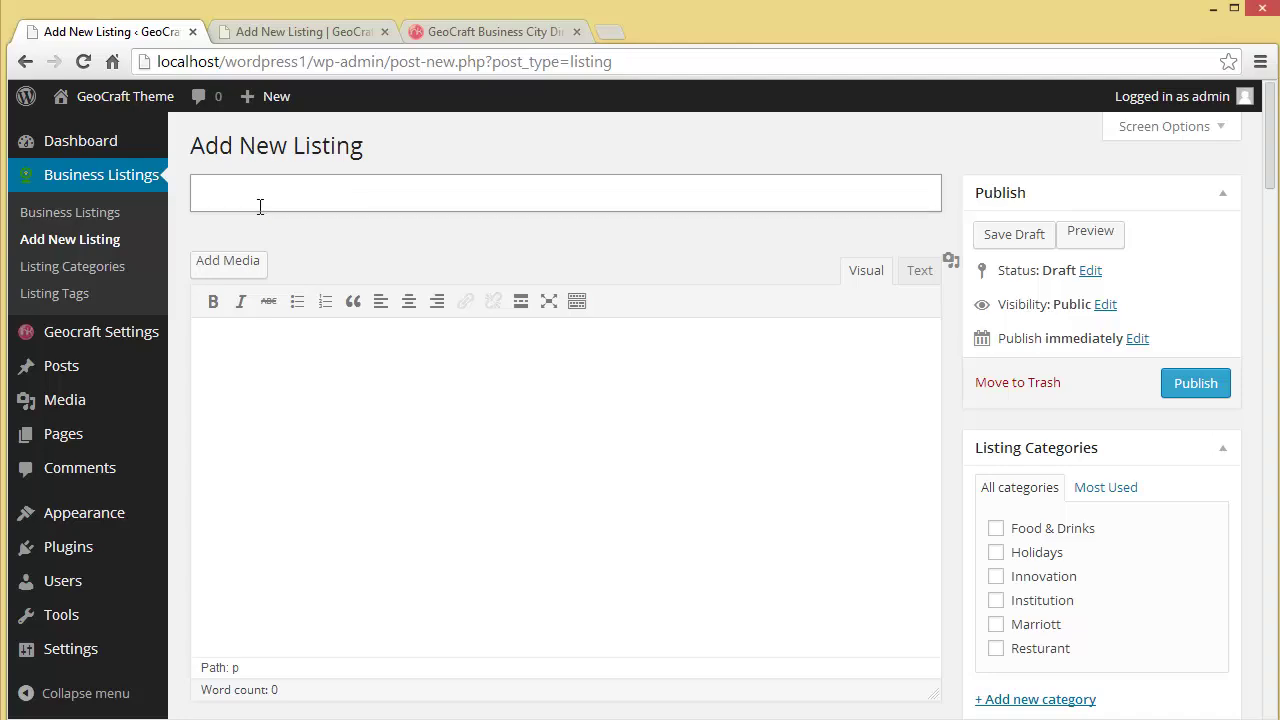
left_click(307, 363)
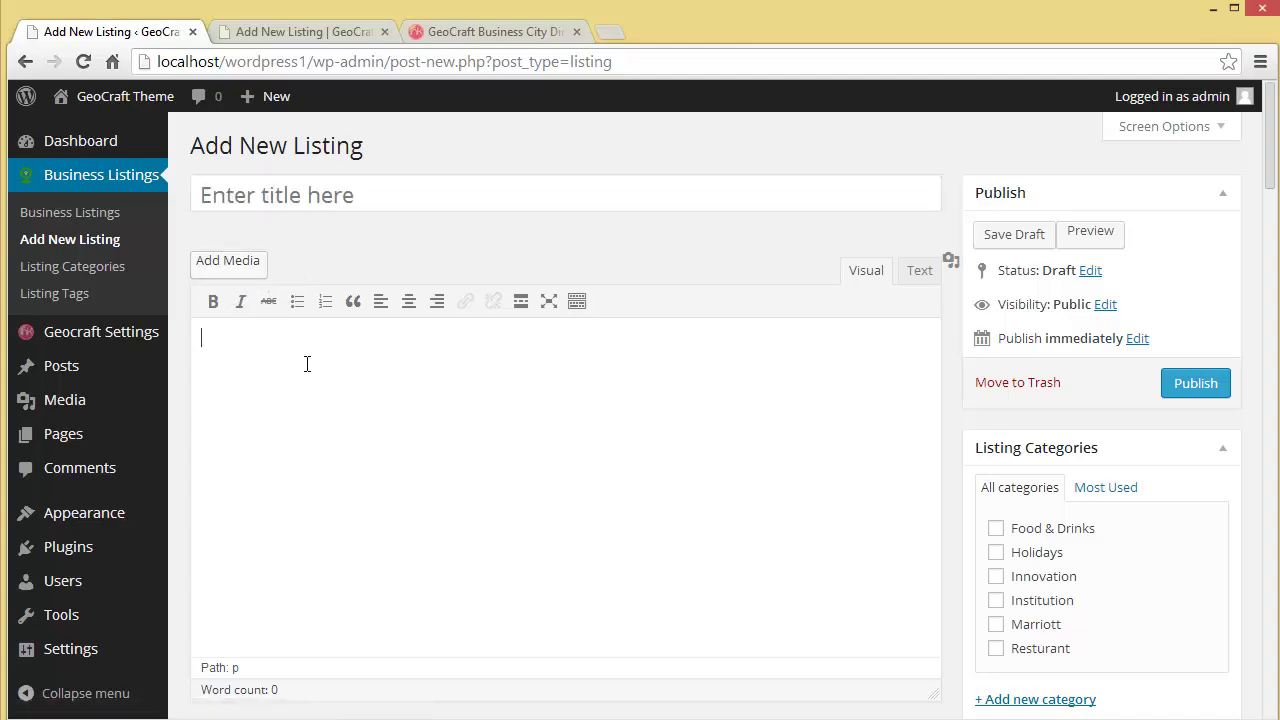
scroll(300, 400, "down", 5)
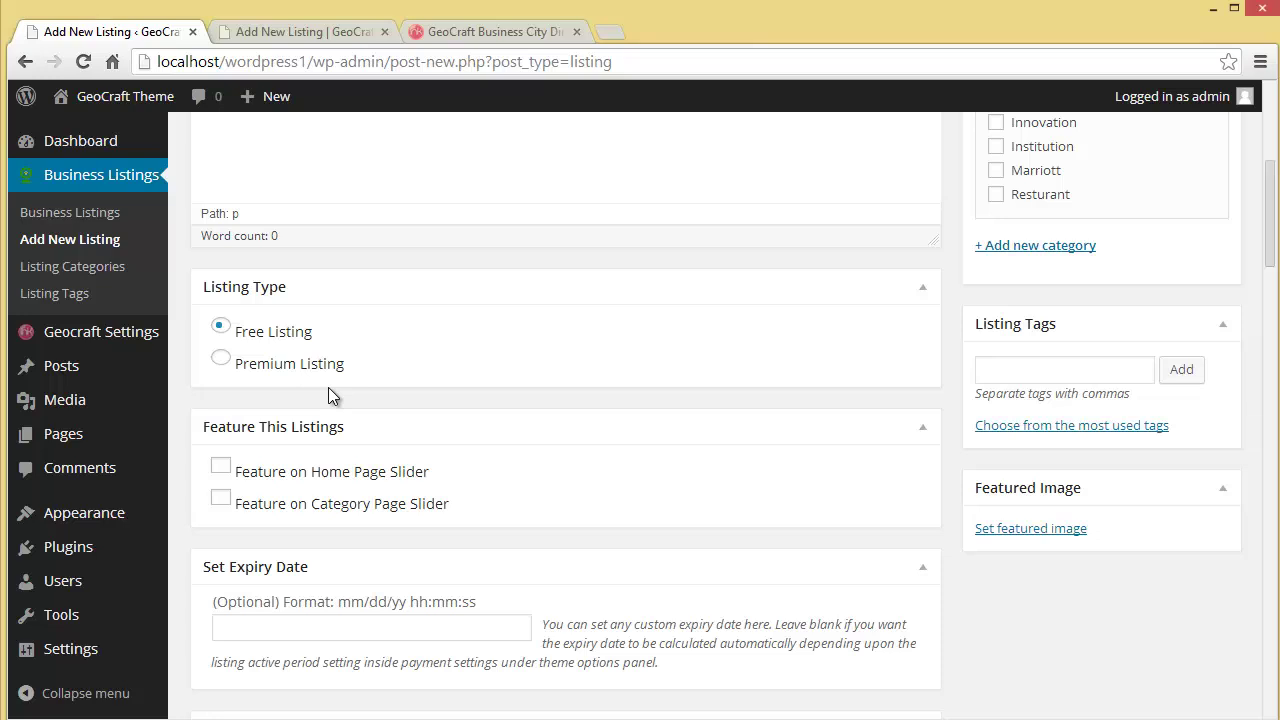
left_click(219, 499)
left_click(219, 467)
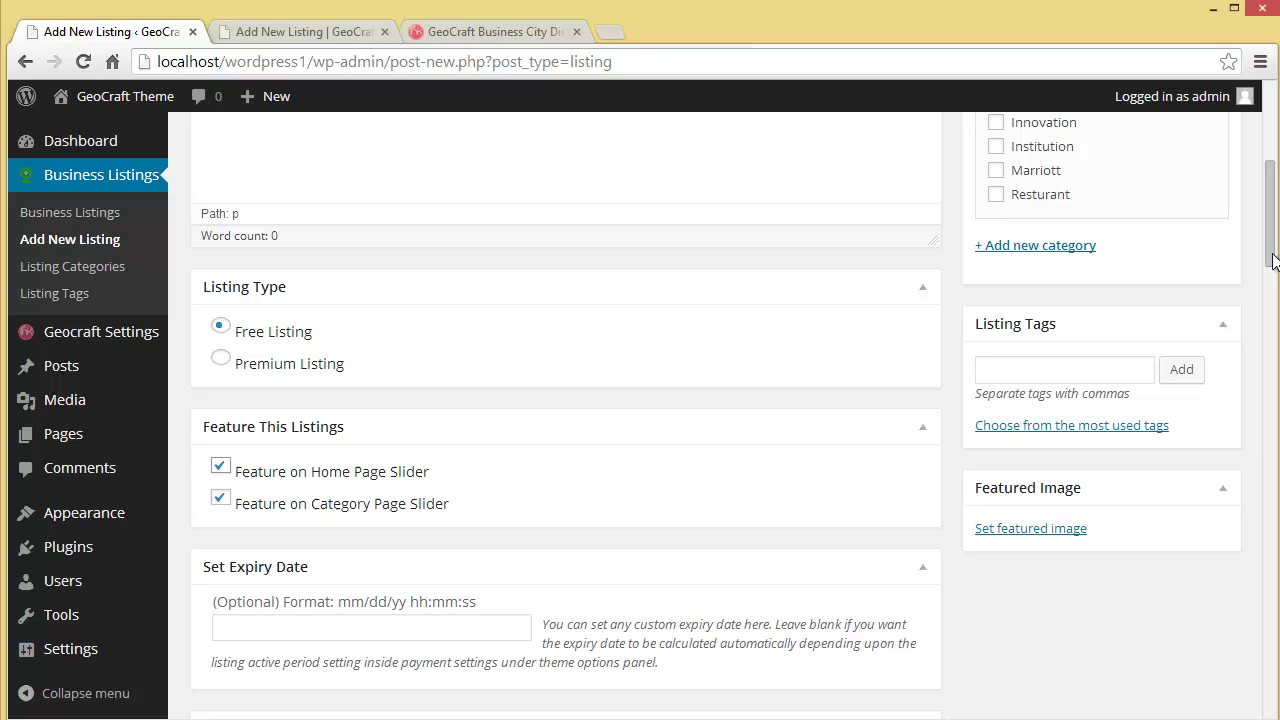
Step: Review the expiry date, contact name, image and tags fields, keeping admin as author
scroll(1273, 260, "down", 4)
left_click(323, 265)
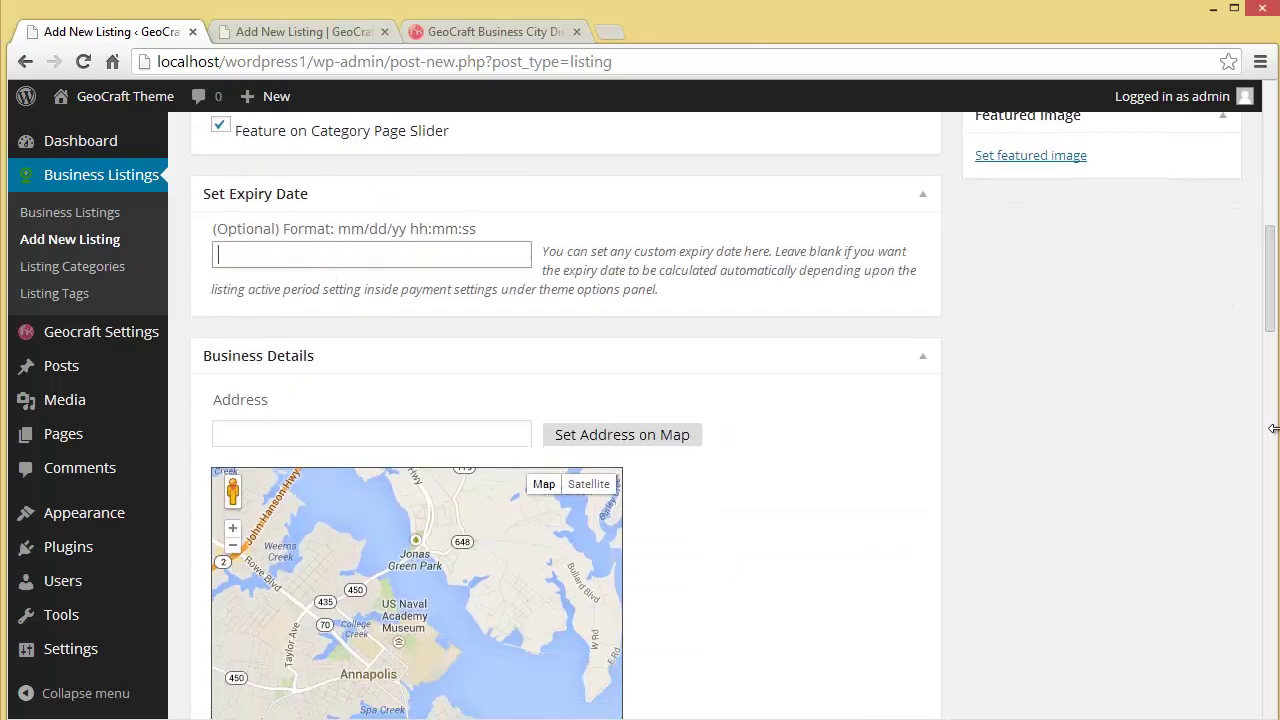
scroll(1273, 428, "down", 1)
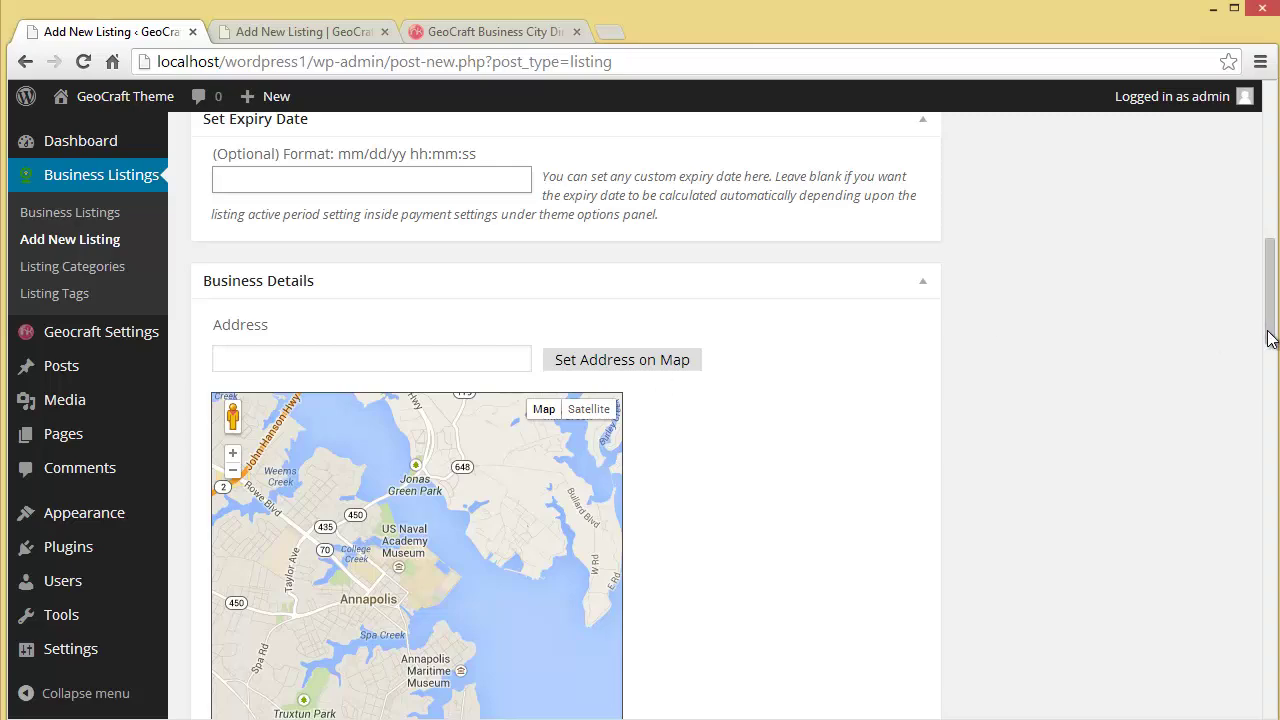
left_click_drag(1271, 338, 1273, 445)
left_click(396, 321)
left_click(409, 402)
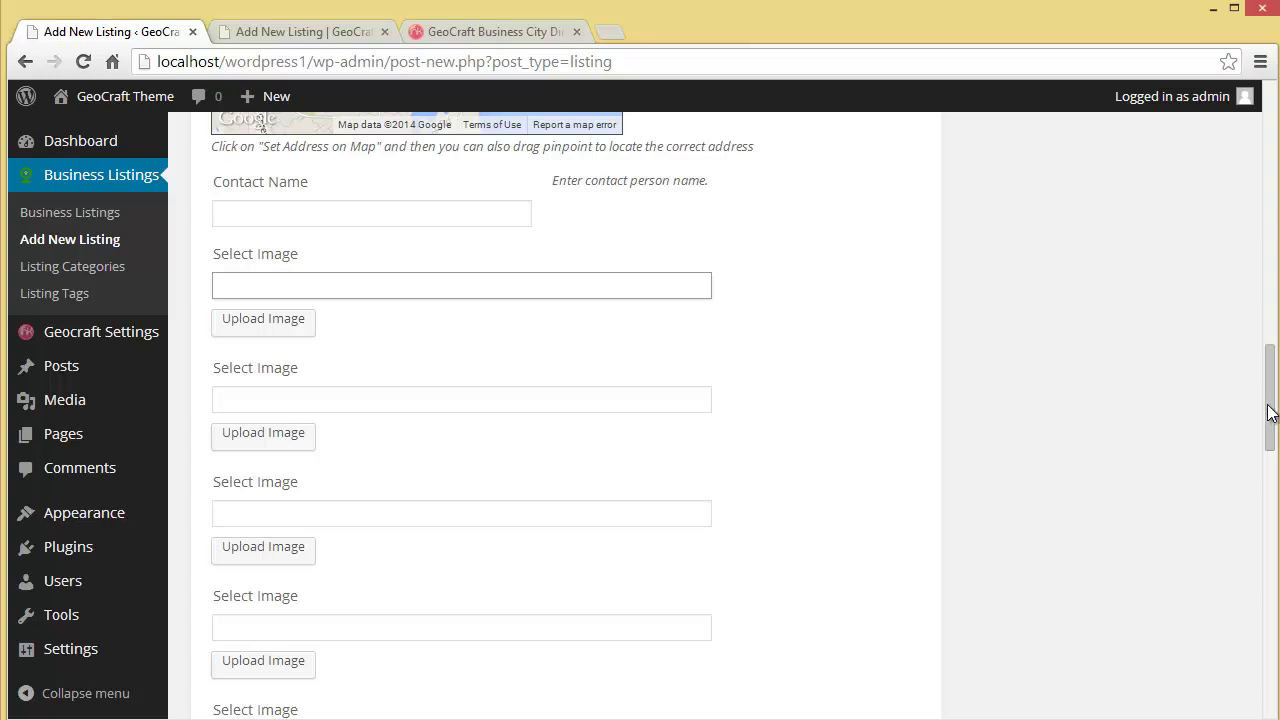
left_click_drag(1270, 428, 1254, 688)
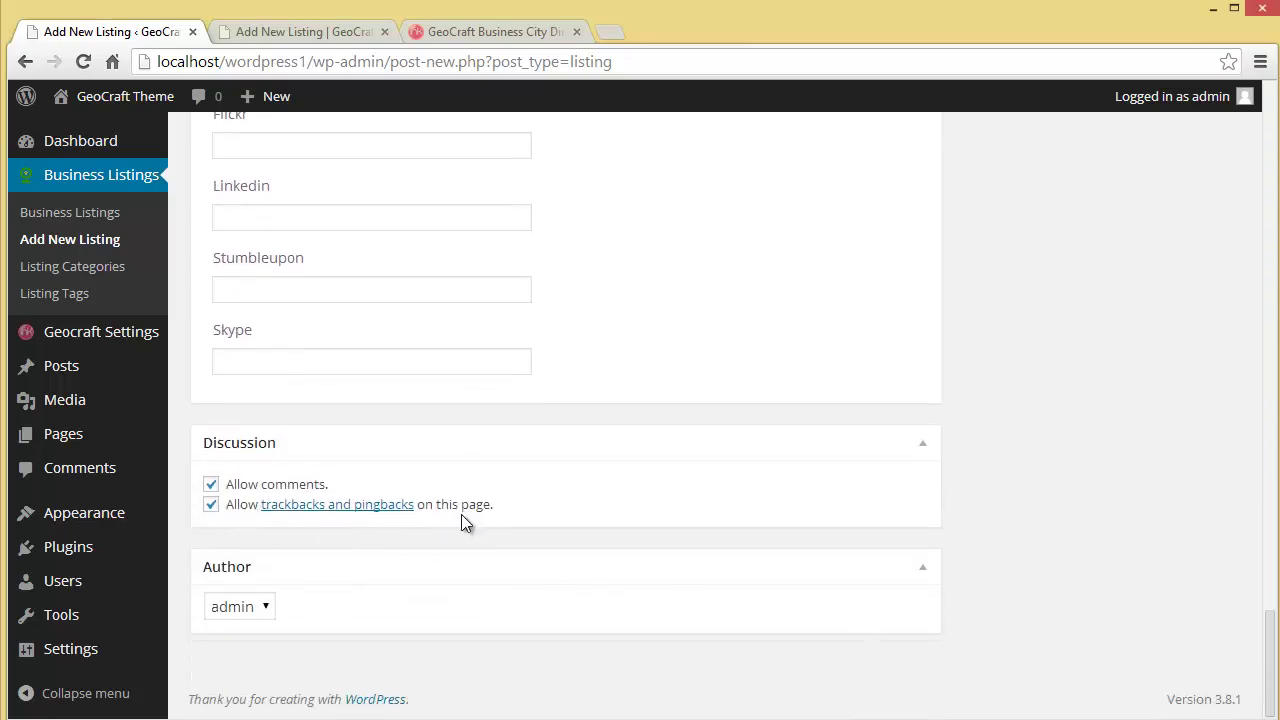
left_click(257, 613)
left_click(257, 613)
left_click_drag(1268, 630, 1268, 180)
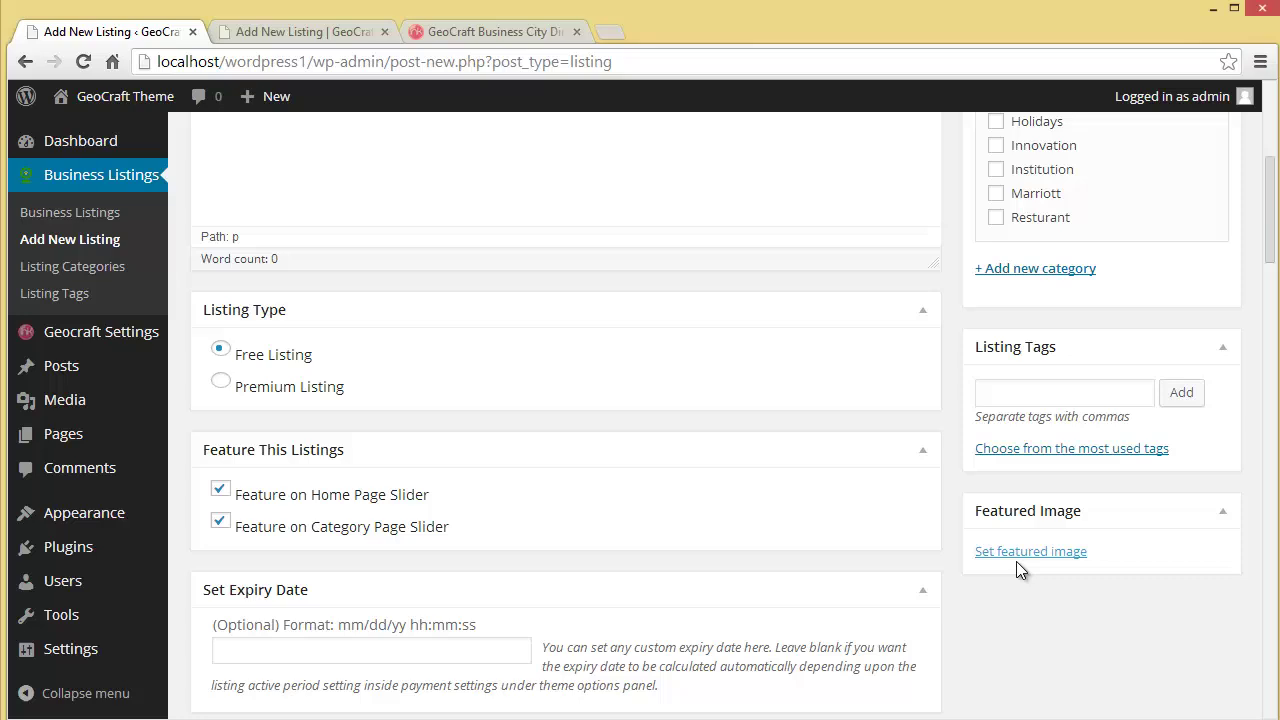
left_click_drag(1268, 240, 1273, 205)
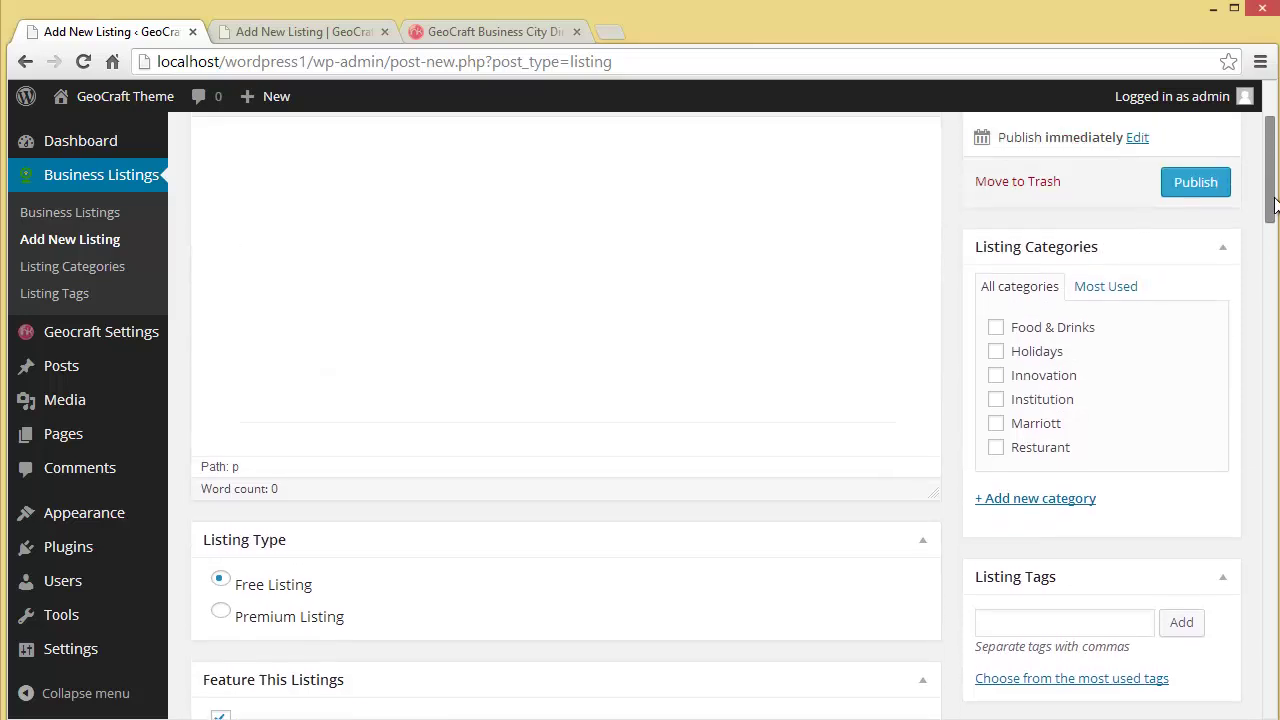
left_click(1020, 620)
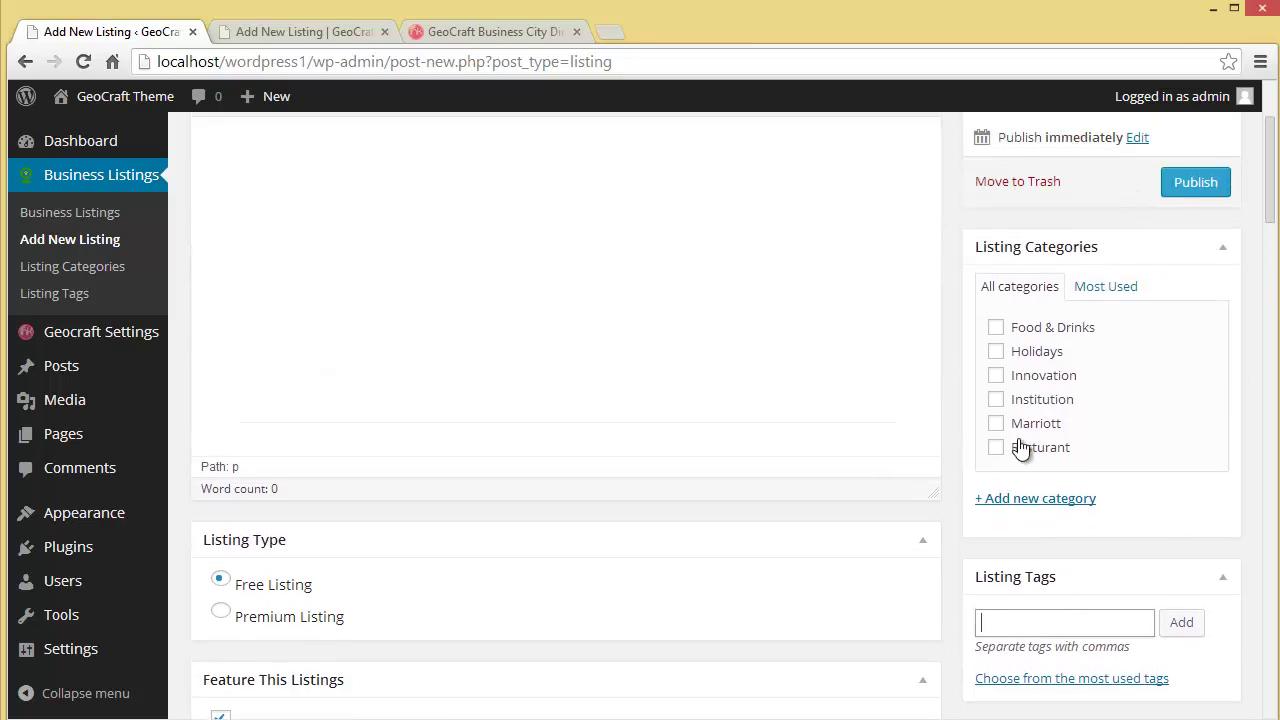
left_click_drag(1268, 205, 1270, 164)
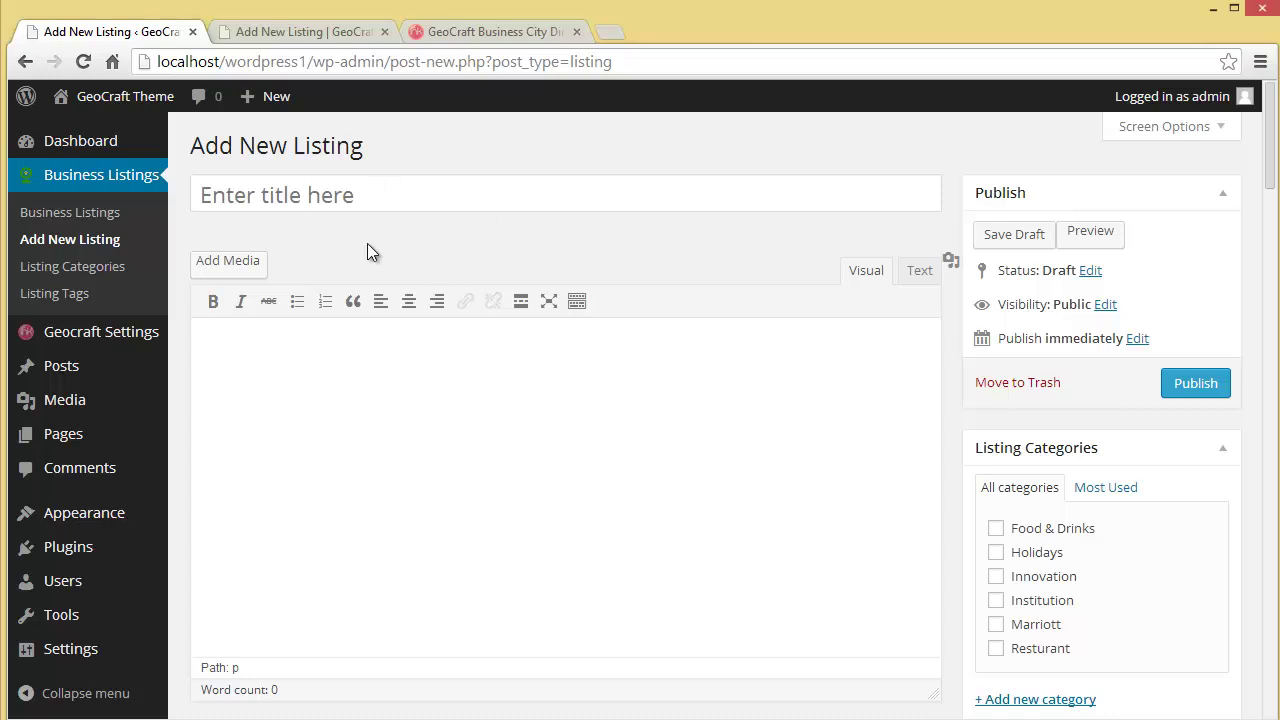
Step: Create the 'Education' listing category, then bring up the Listing Tags list
left_click(50, 268)
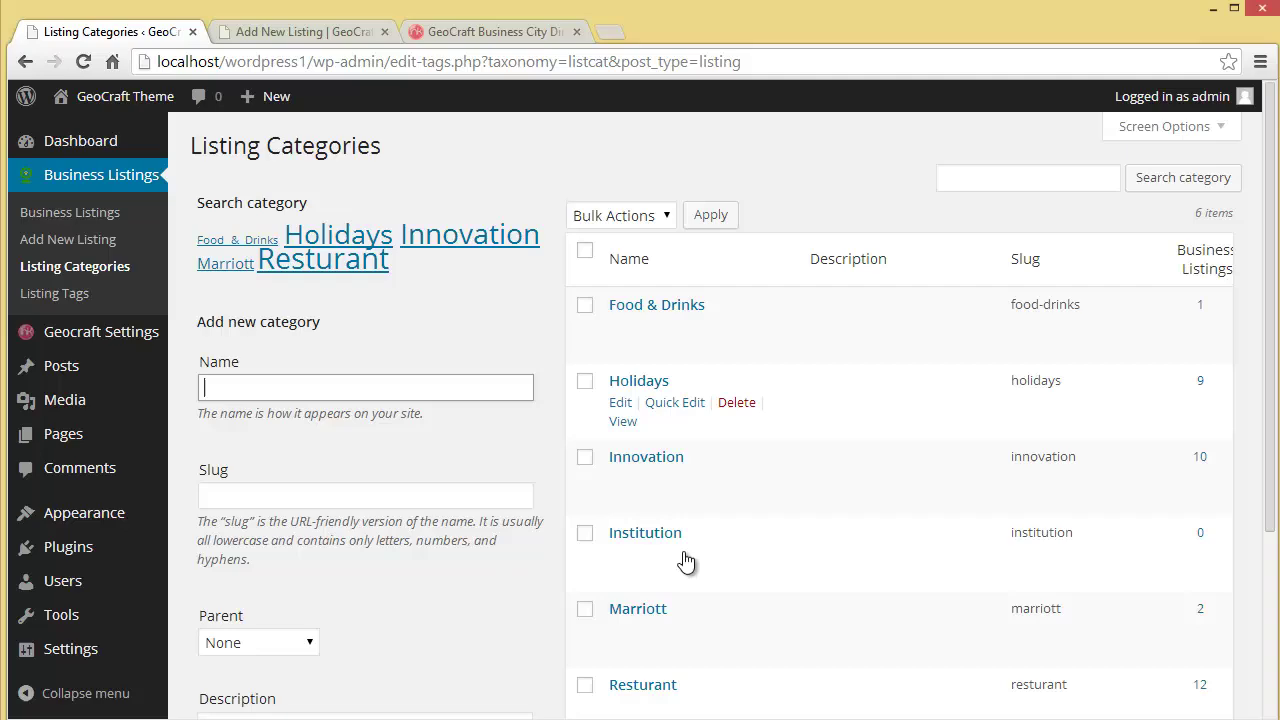
scroll(674, 537, "down", 2)
scroll(674, 533, "up", 2)
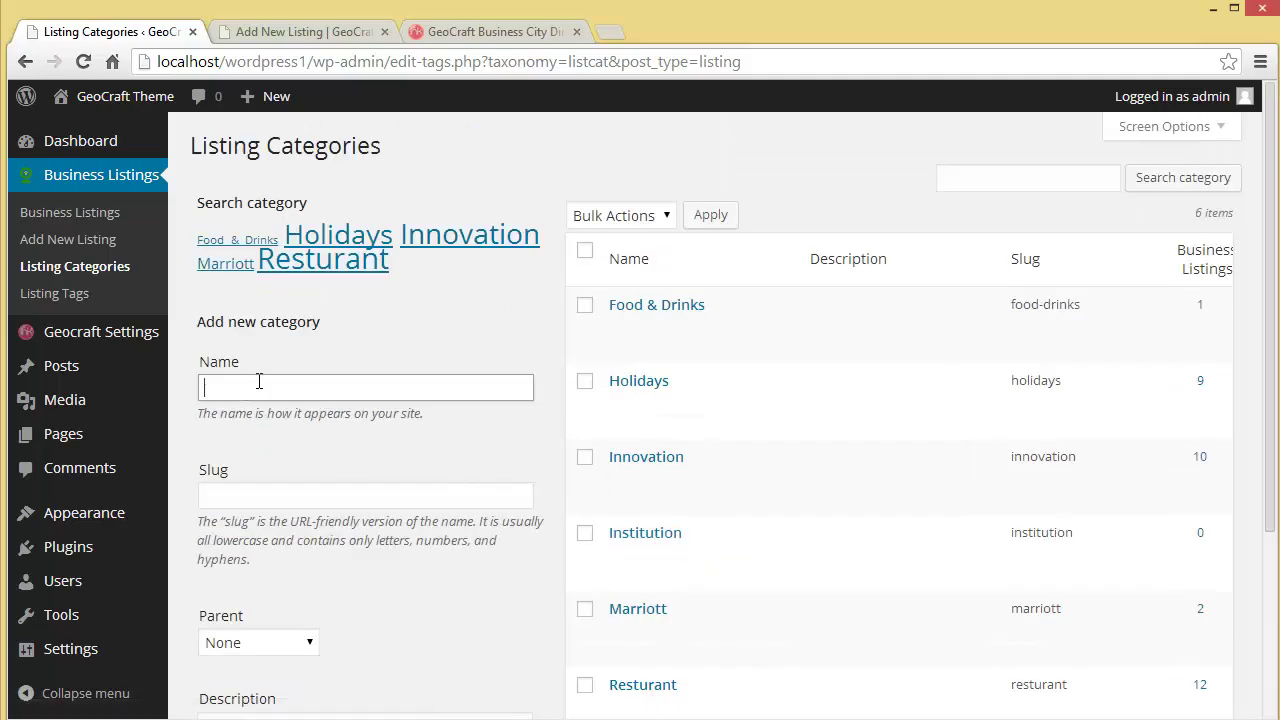
type("Education")
scroll(270, 410, "down", 3)
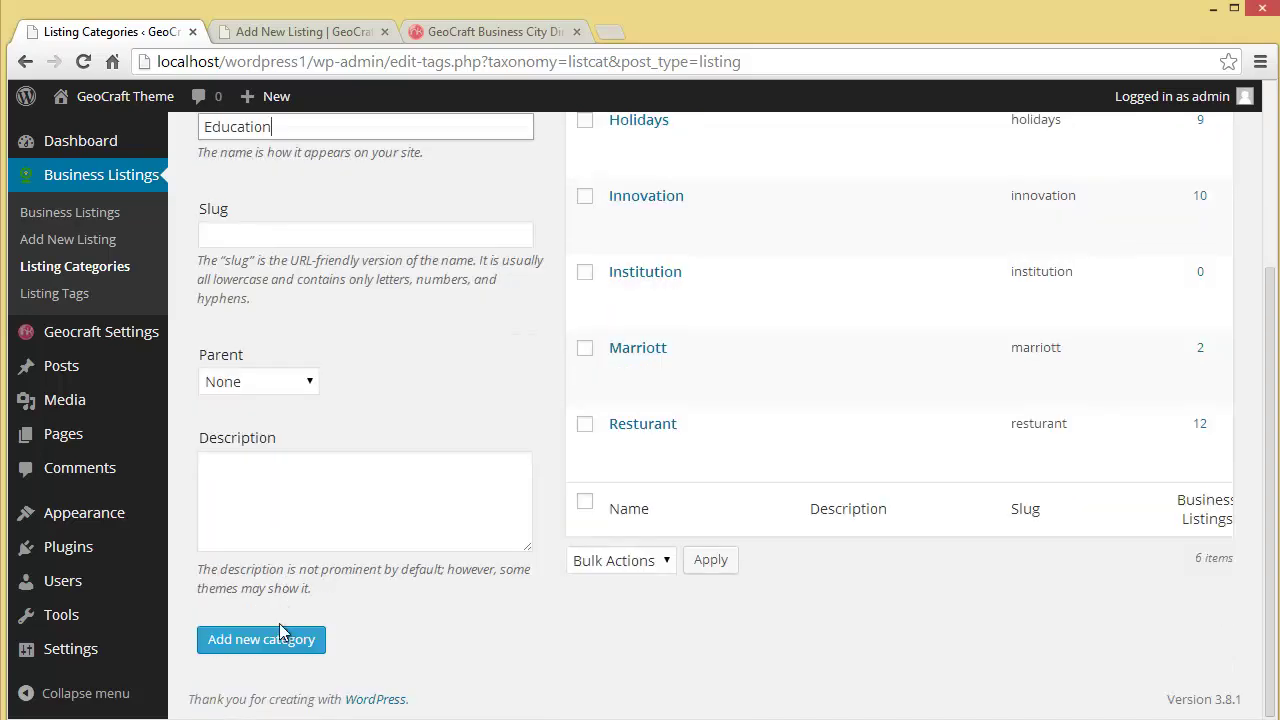
left_click(283, 648)
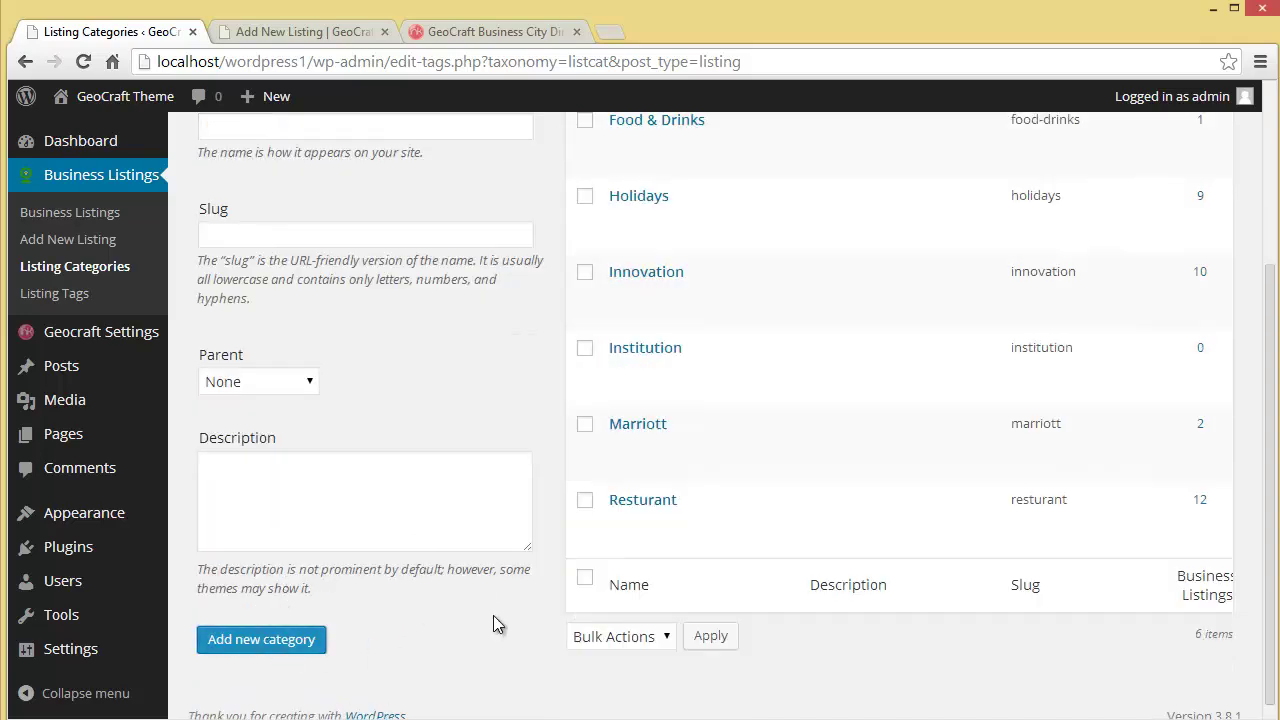
scroll(493, 625, "up", 3)
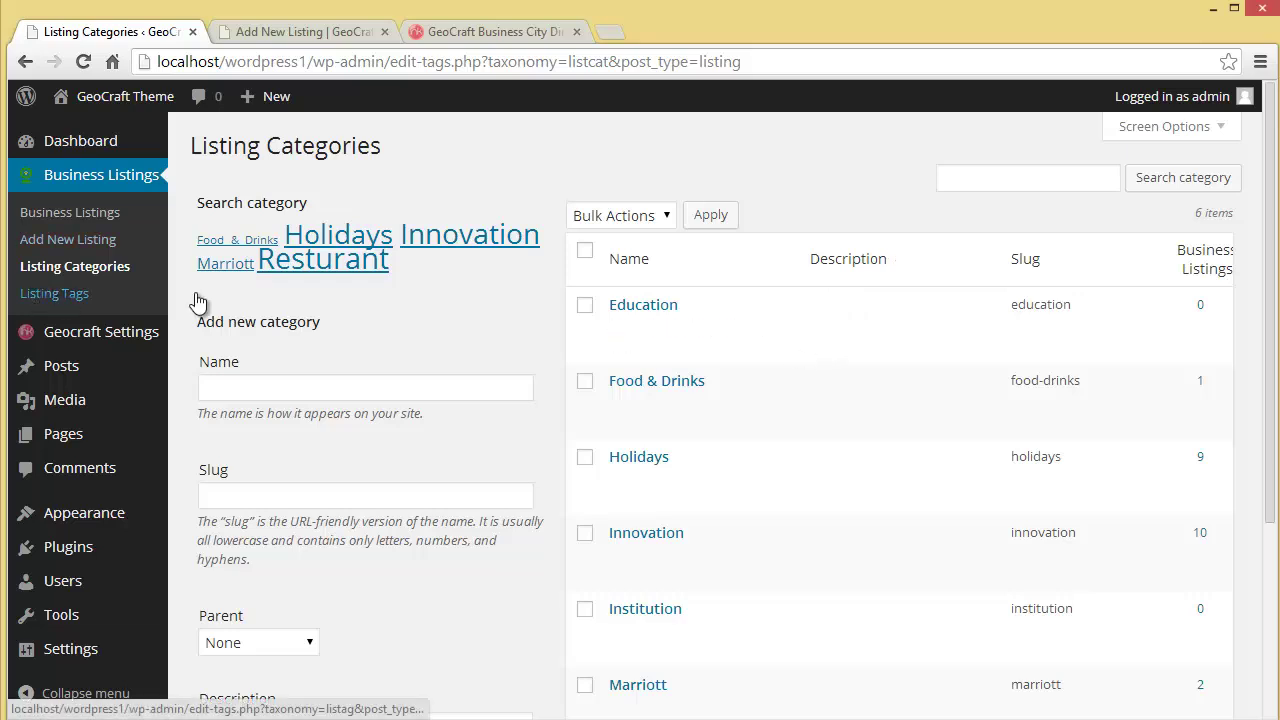
left_click(38, 292)
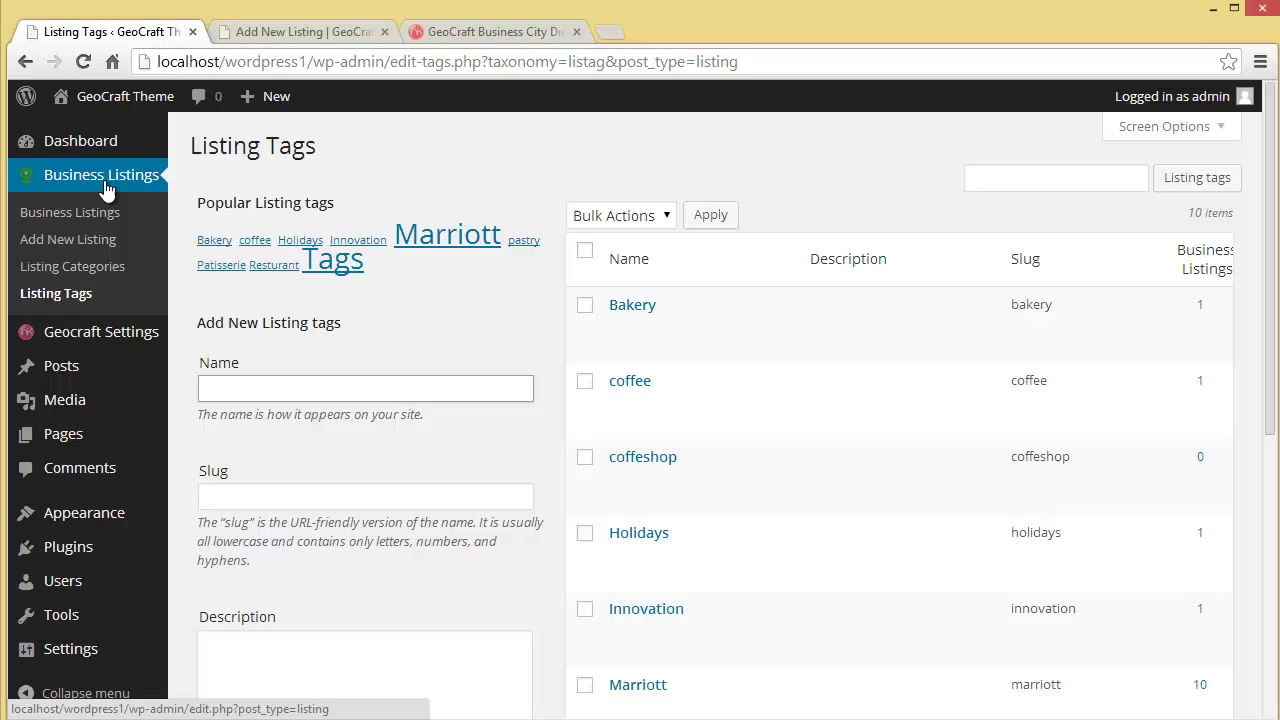
Step: On the refreshed front-end home page, open Popins Patisserie from Recently Added
left_click(298, 32)
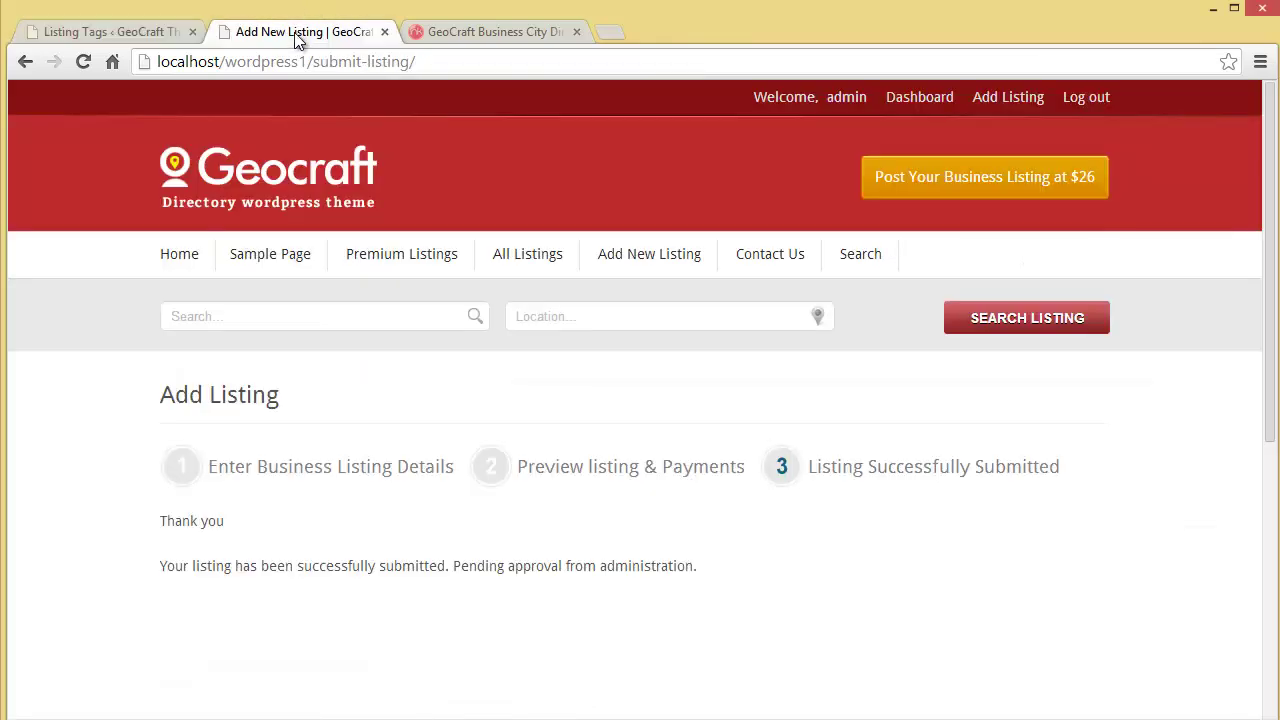
left_click(182, 256)
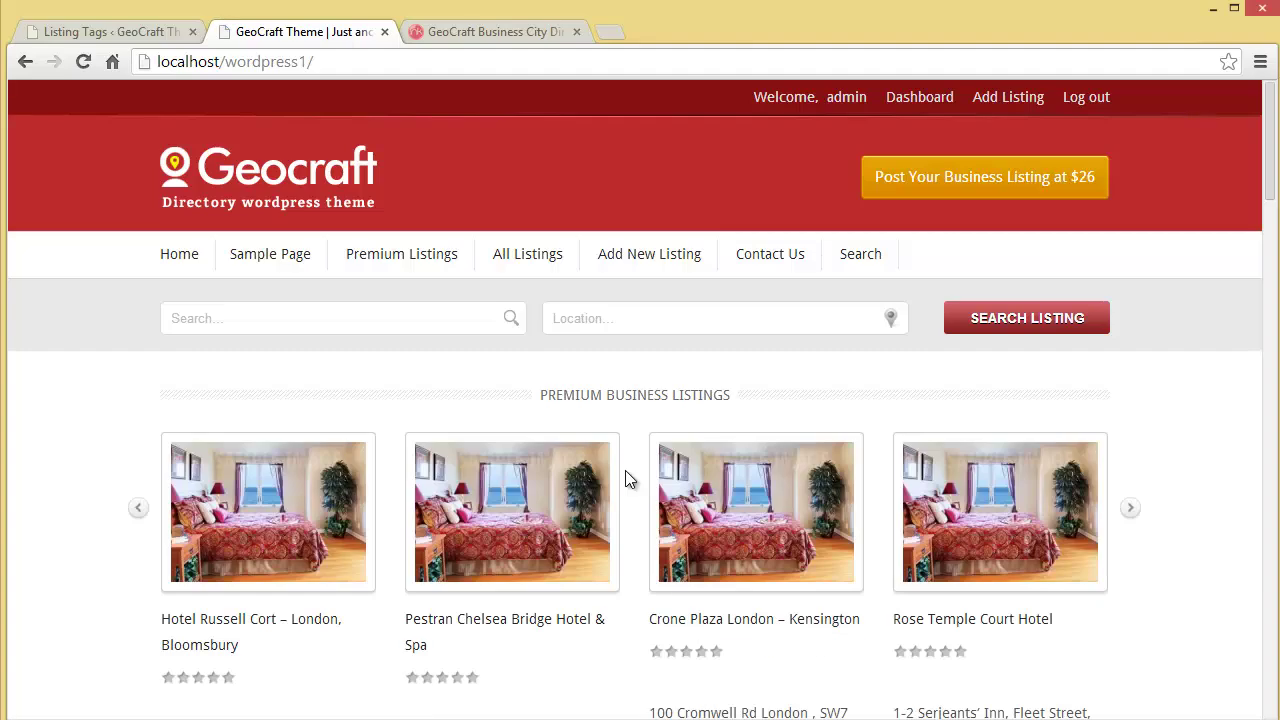
scroll(625, 478, "down", 5)
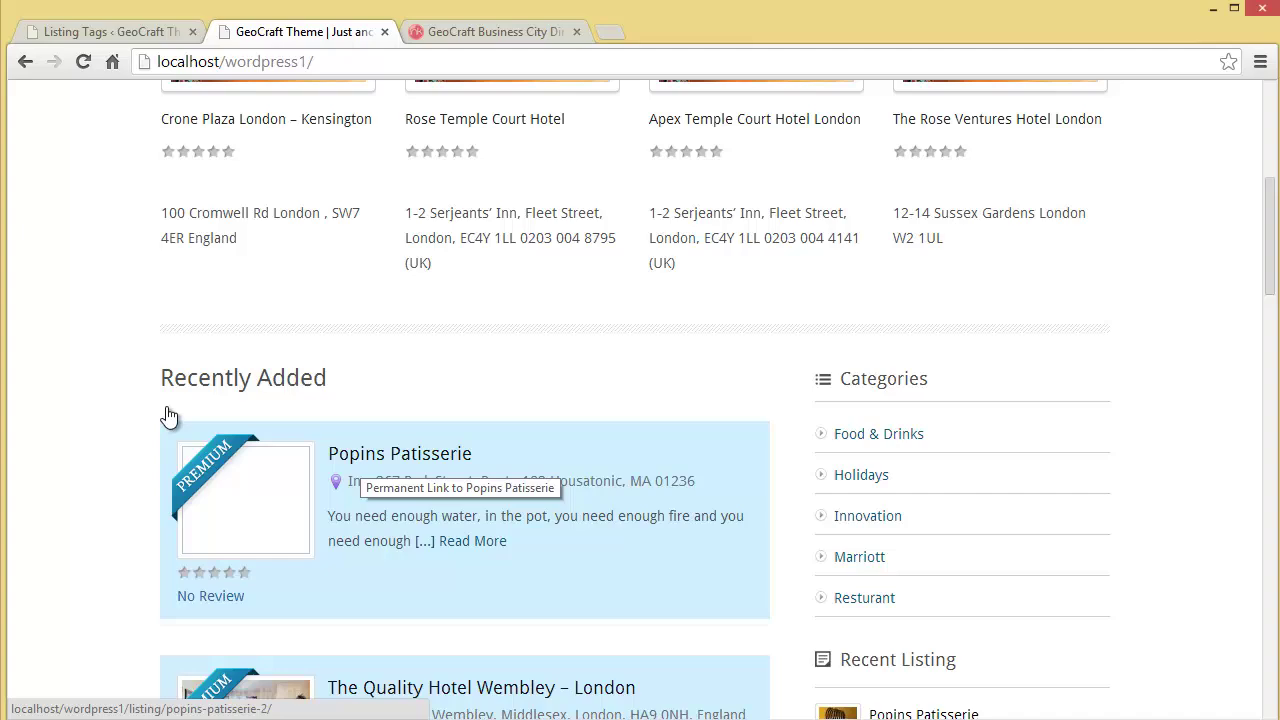
left_click(83, 61)
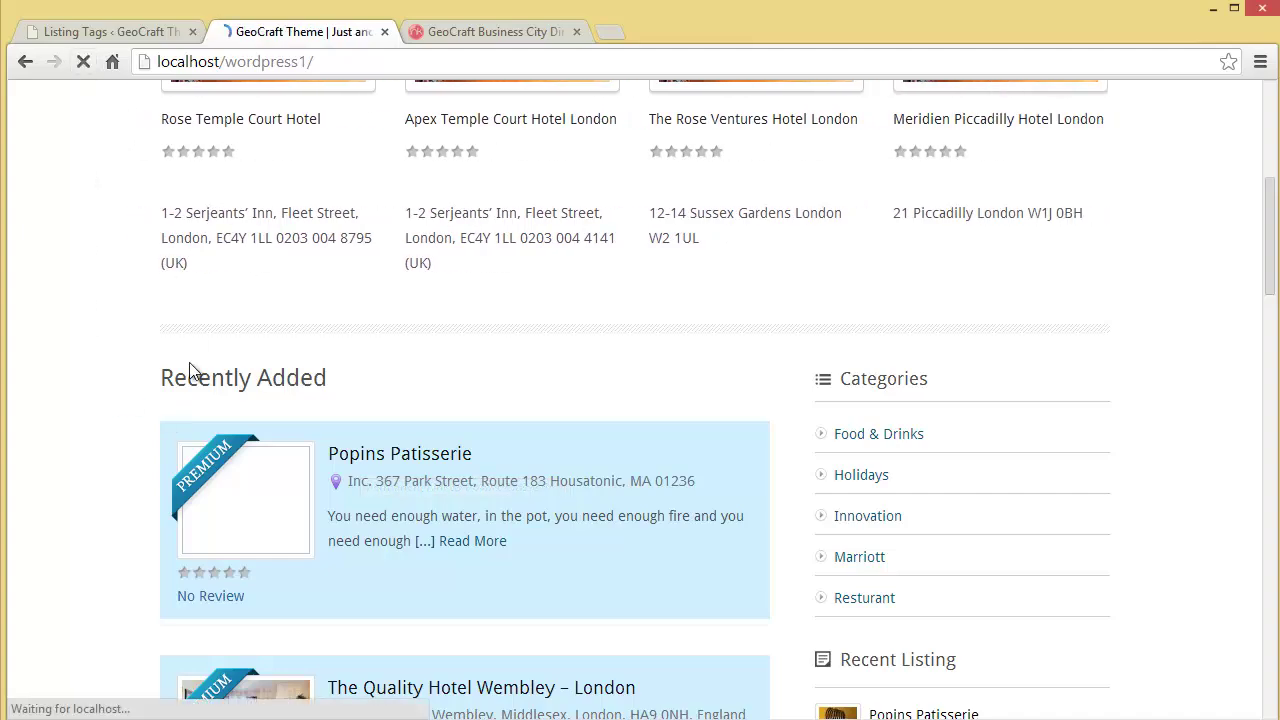
scroll(193, 370, "down", 1)
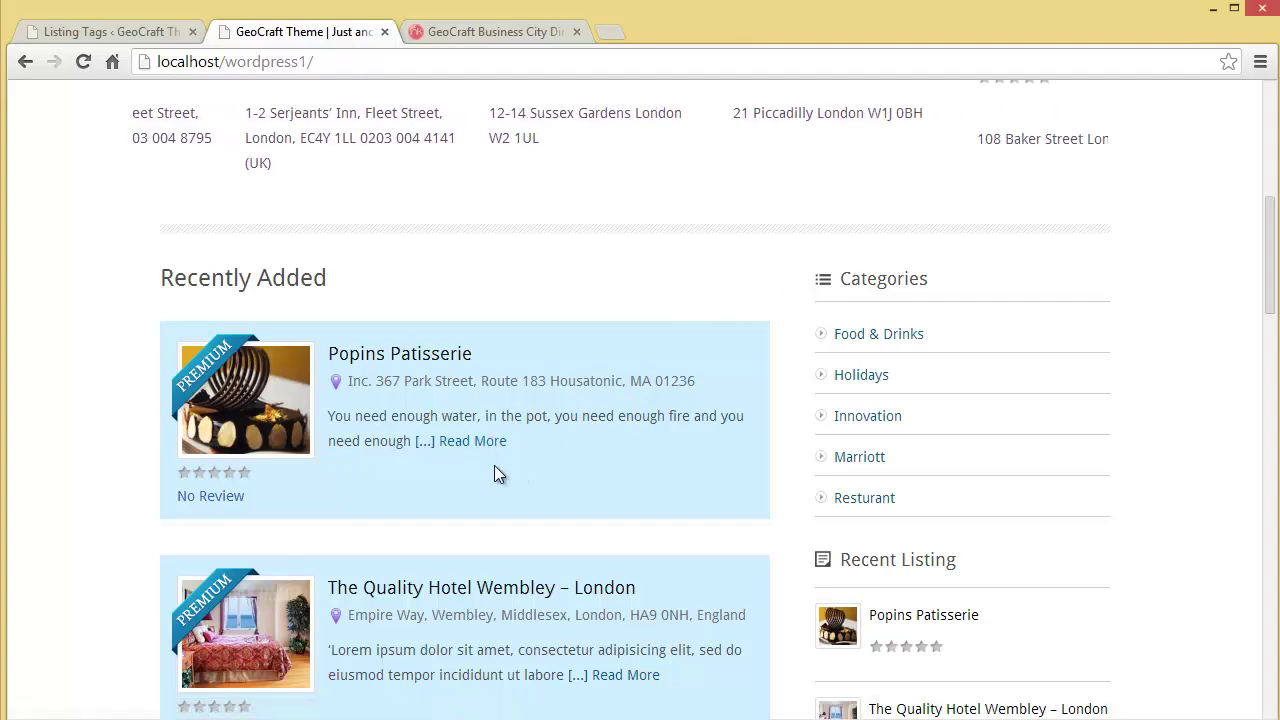
left_click(477, 445)
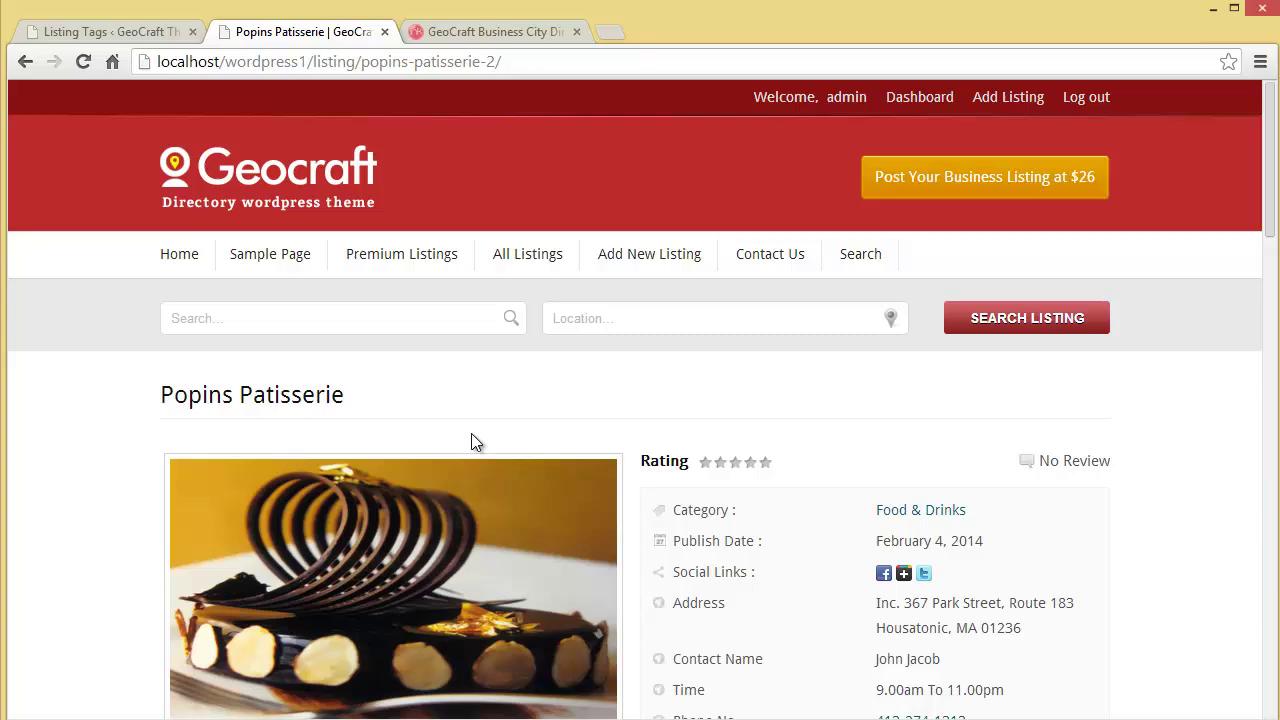
scroll(471, 440, "down", 5)
scroll(473, 434, "up", 4)
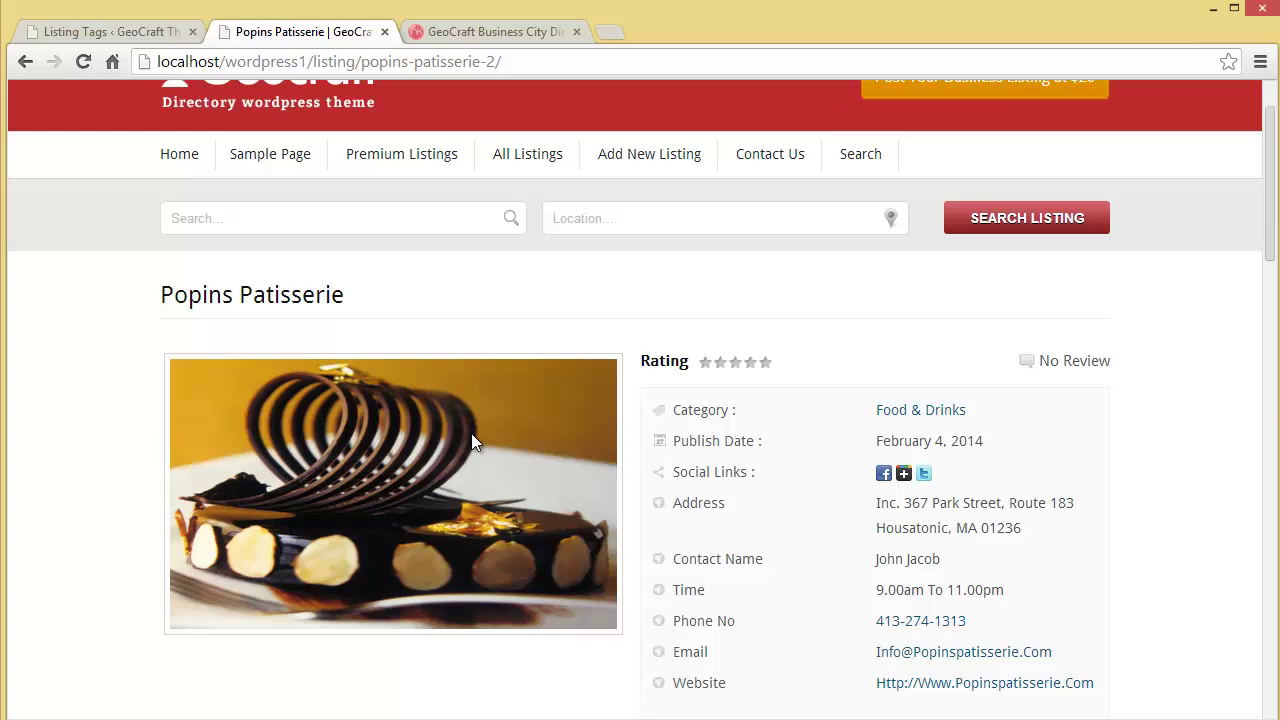
scroll(434, 330, "up", 1)
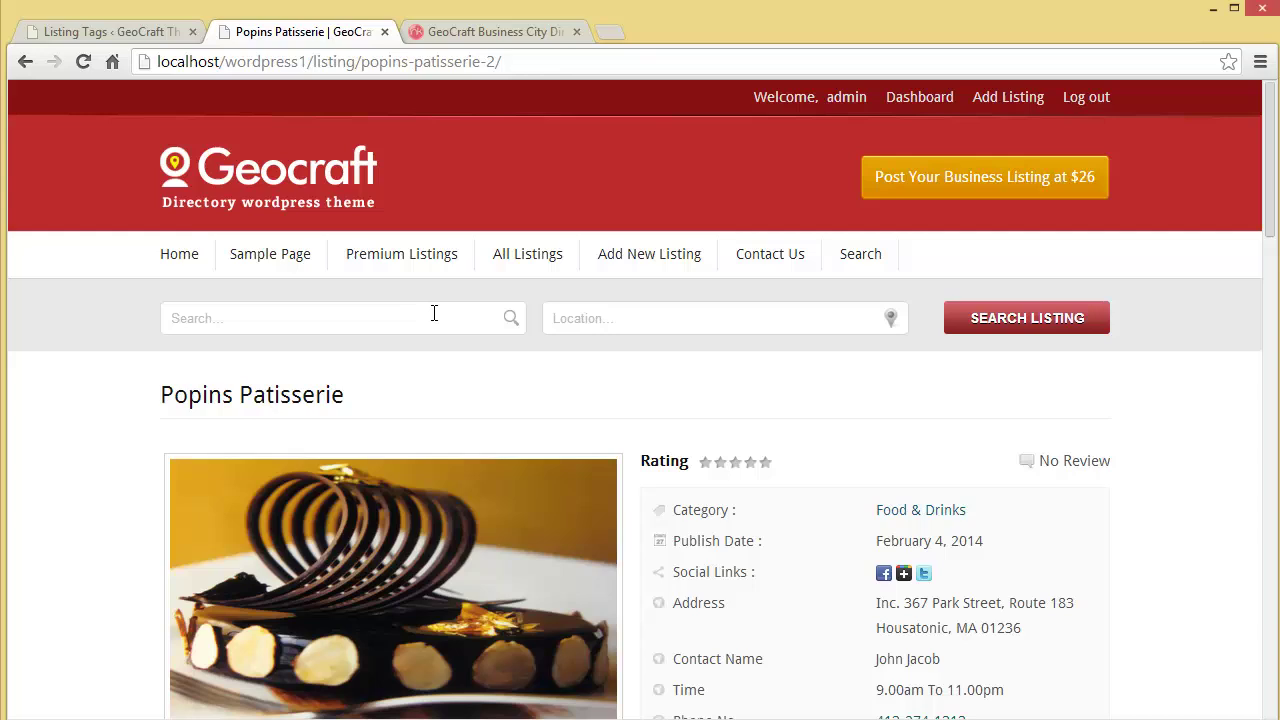